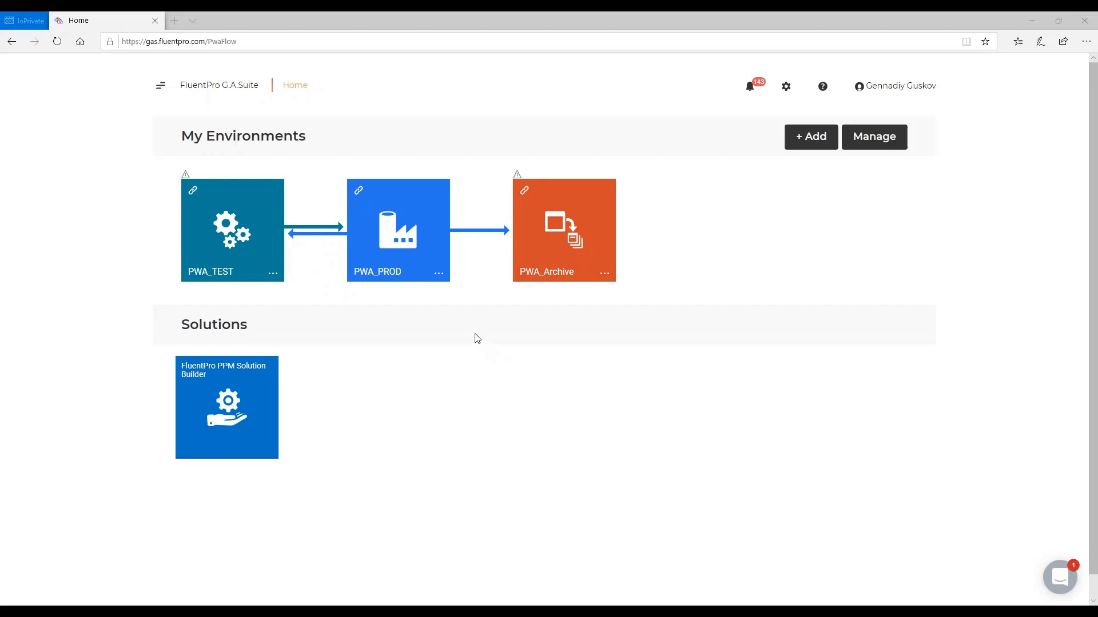
Begin a new backup of the PWA_PROD environment and include PWA Configuration, Project Plans and SharePoint Content.
left_click(439, 276)
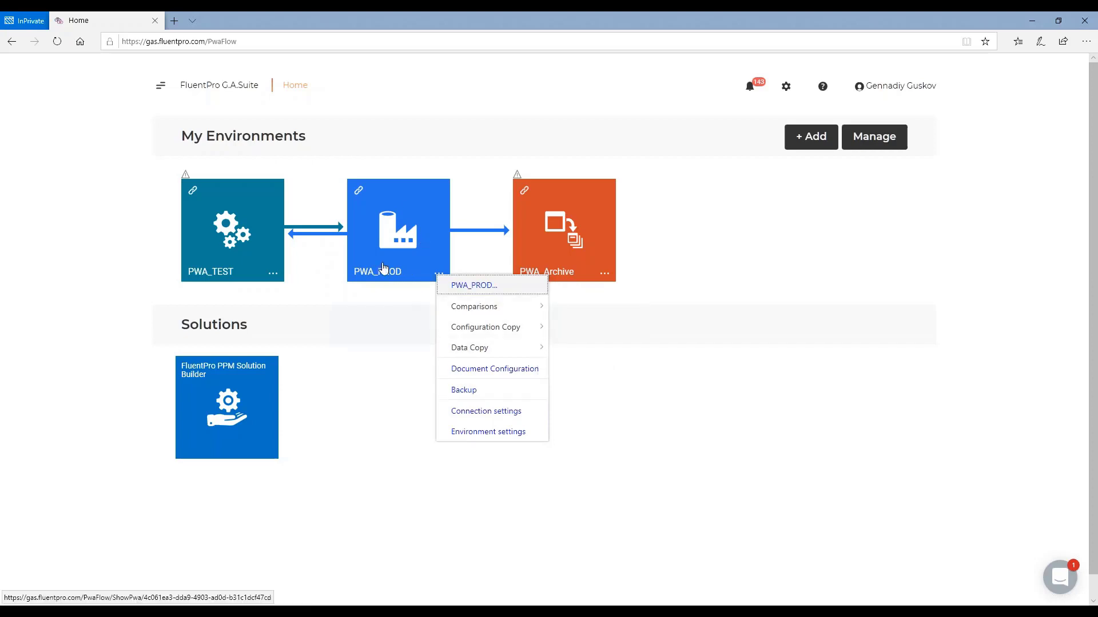
left_click(464, 393)
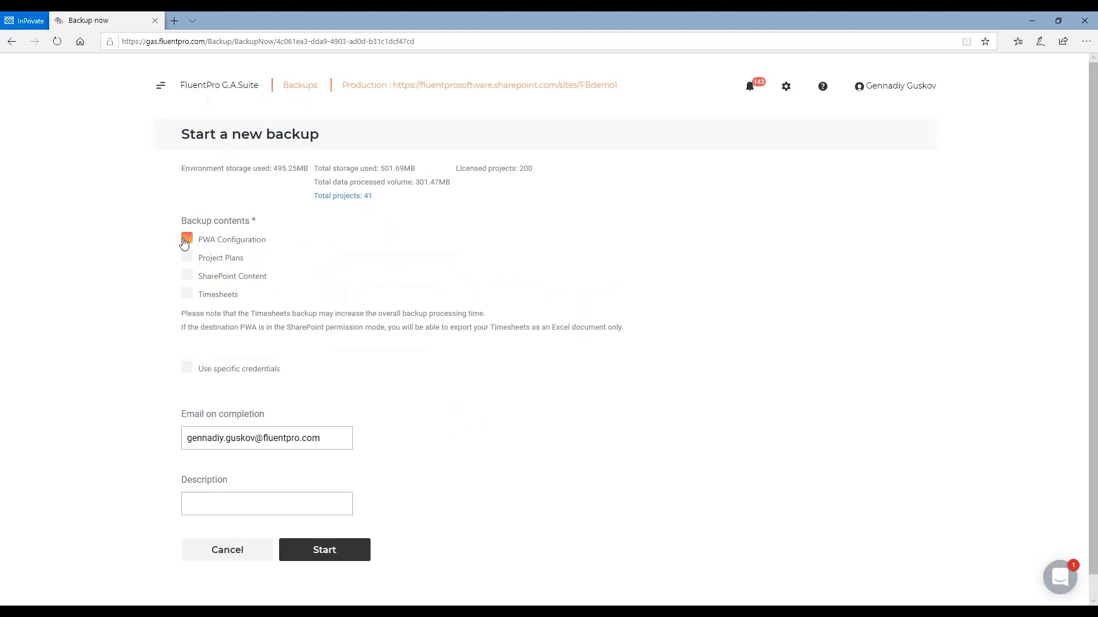
left_click(185, 240)
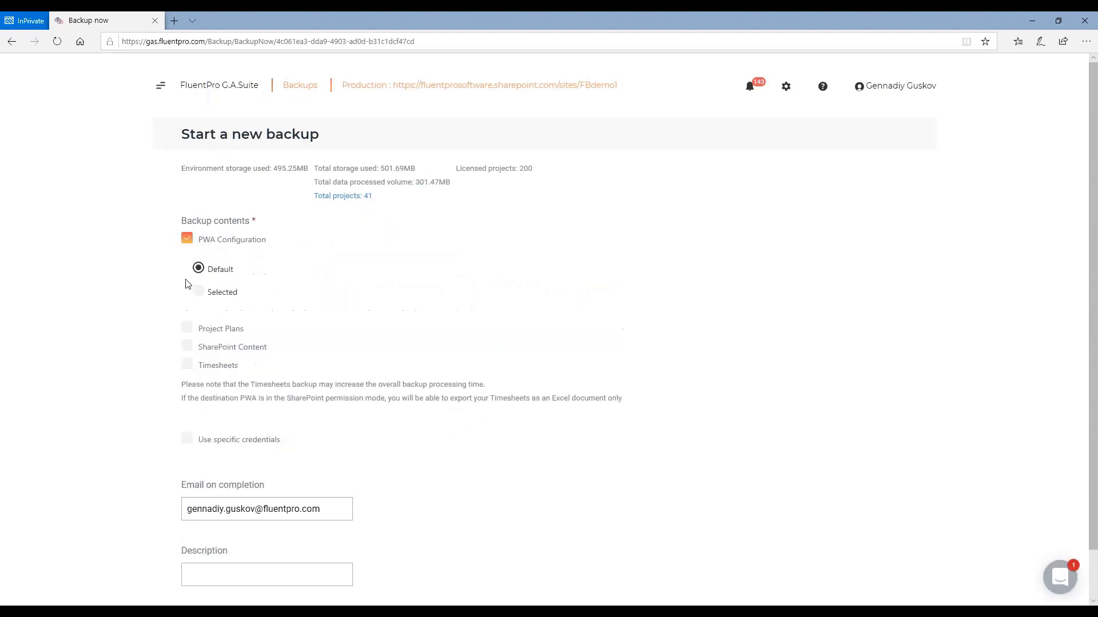
left_click(187, 330)
left_click(187, 463)
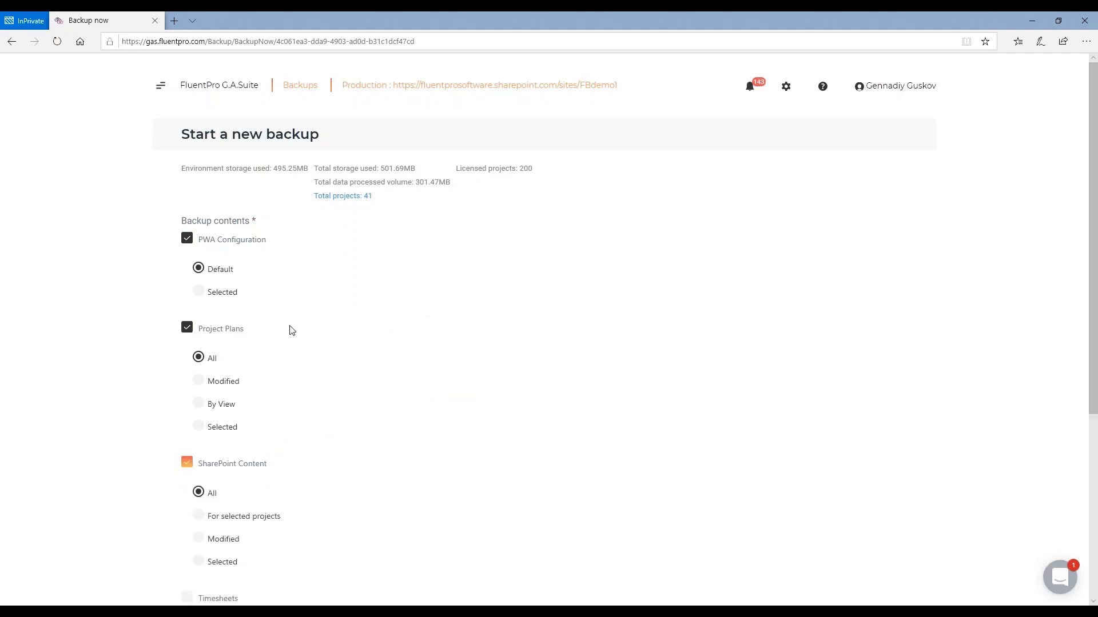
Try the Selected scope and the By View scope for the Project Plans in the backup.
scroll(296, 321, "down", 3)
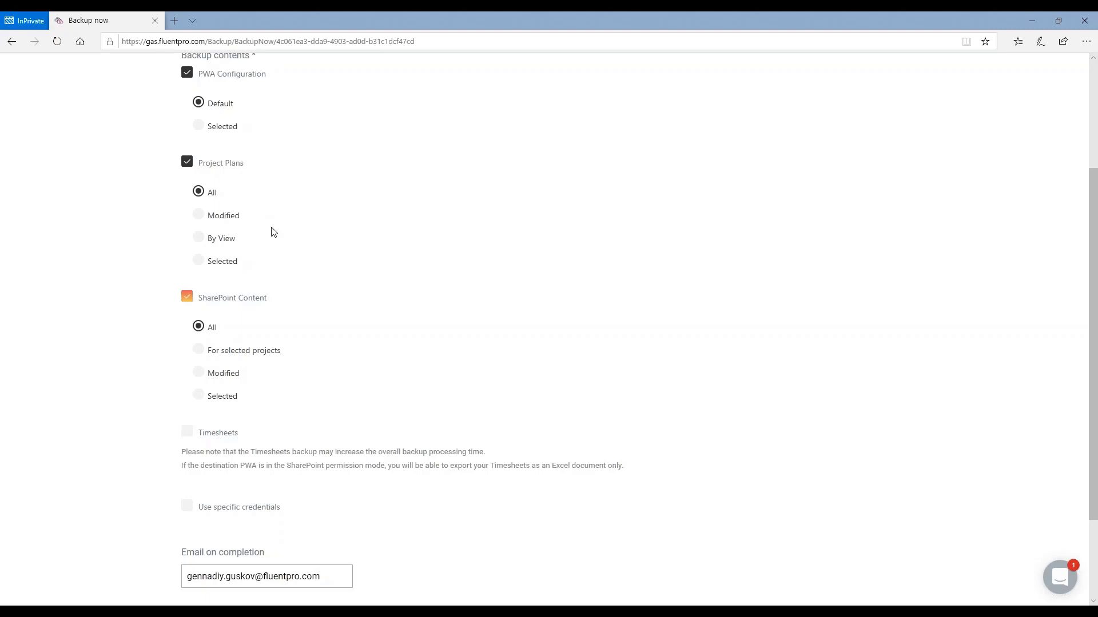
left_click(221, 264)
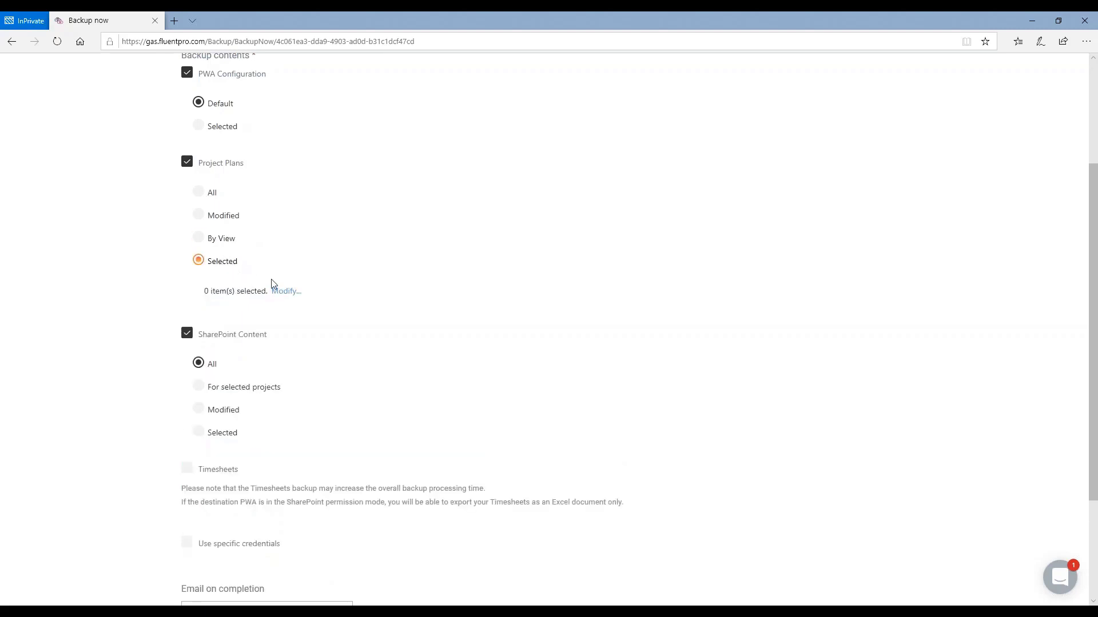
left_click(225, 243)
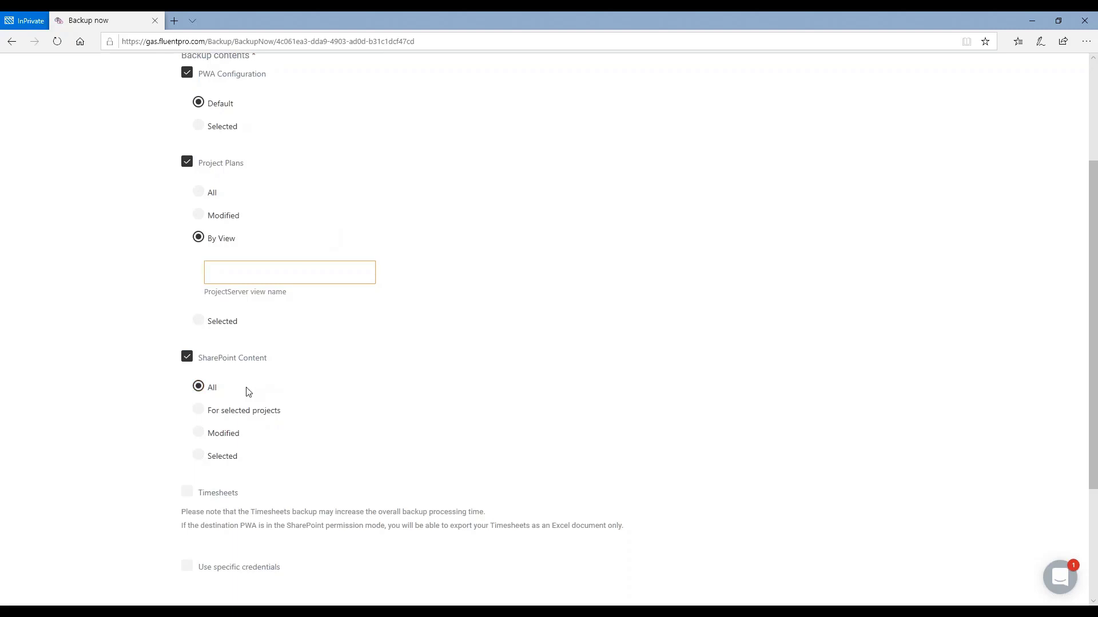
Try the SharePoint Content scopes, choosing Selected and For selected projects, and discard the new backup.
left_click(229, 409)
left_click(199, 434)
left_click(199, 506)
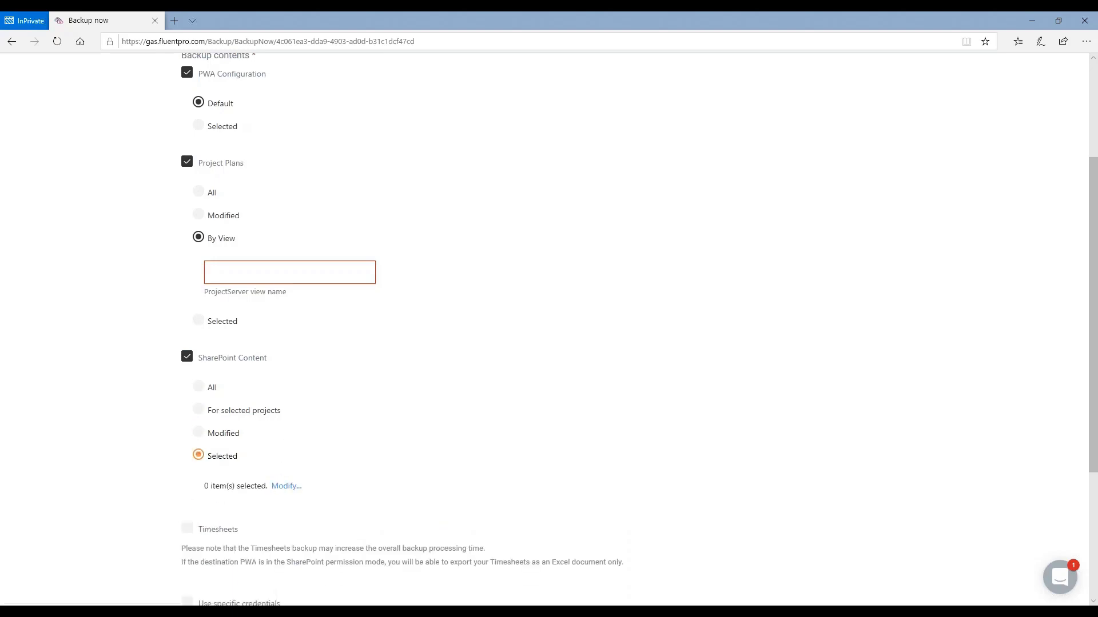
left_click(199, 409)
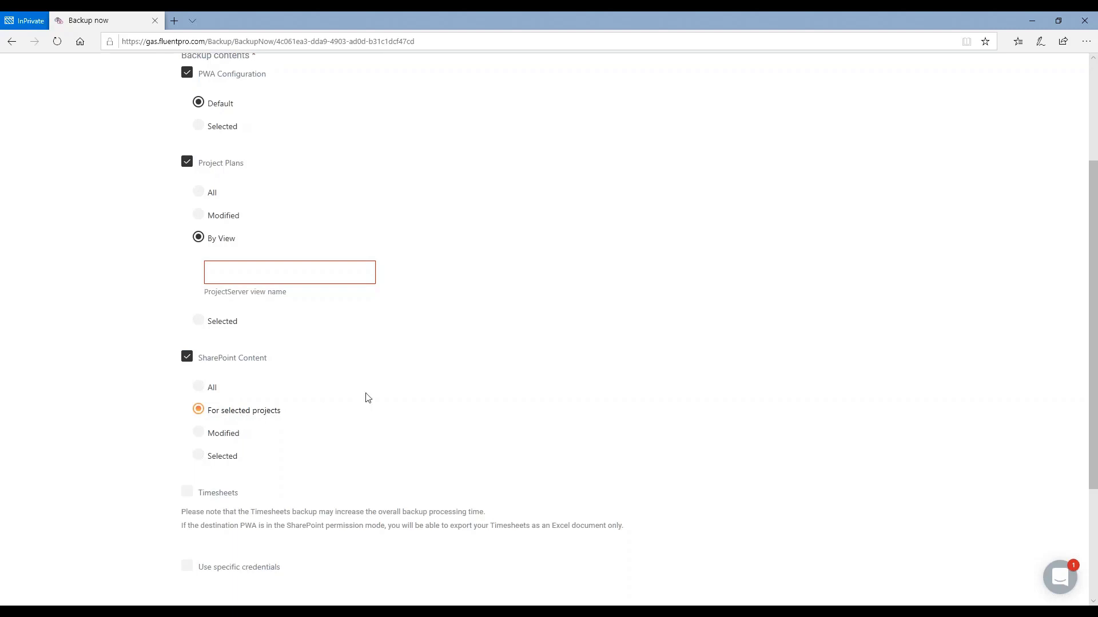
scroll(368, 397, "down", 3)
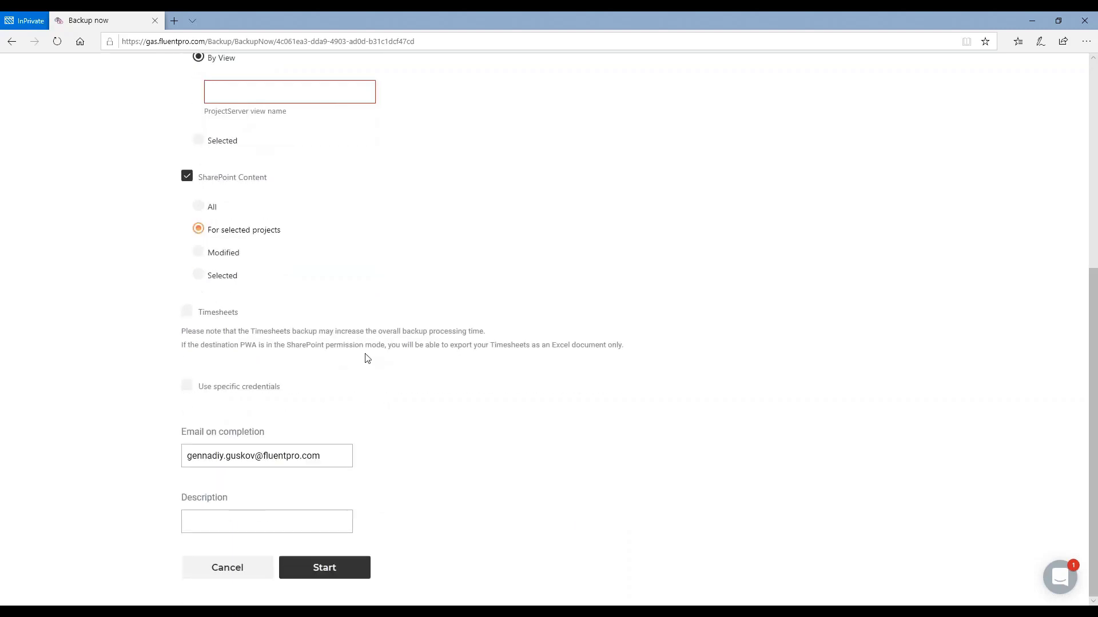
left_click(205, 457)
left_click(227, 573)
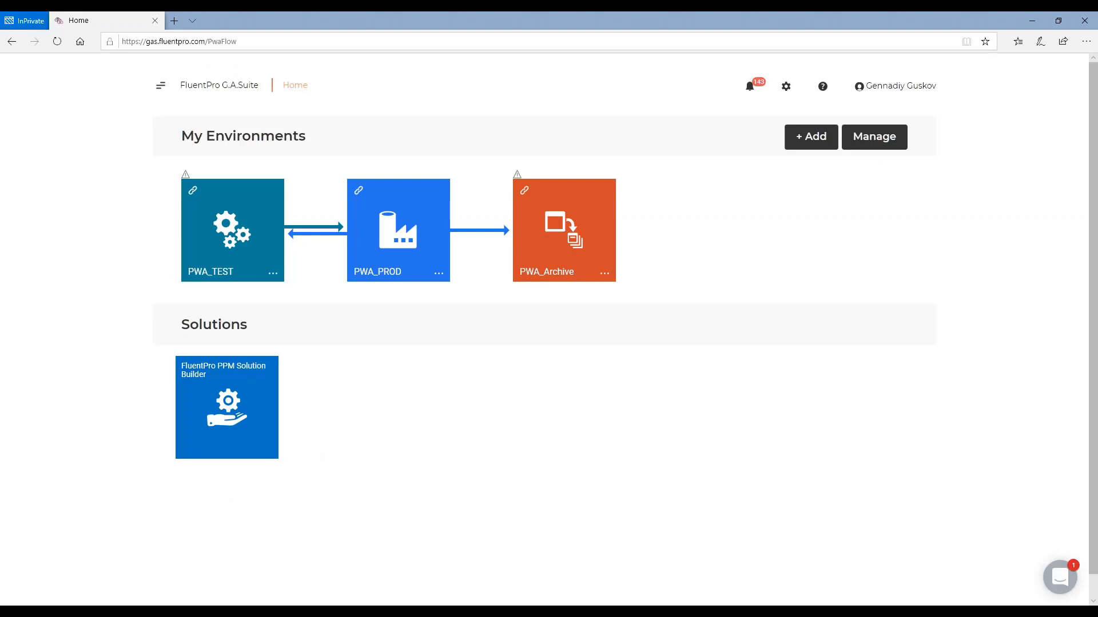
Open the list of schedules for the PWA_PROD environment.
left_click(397, 252)
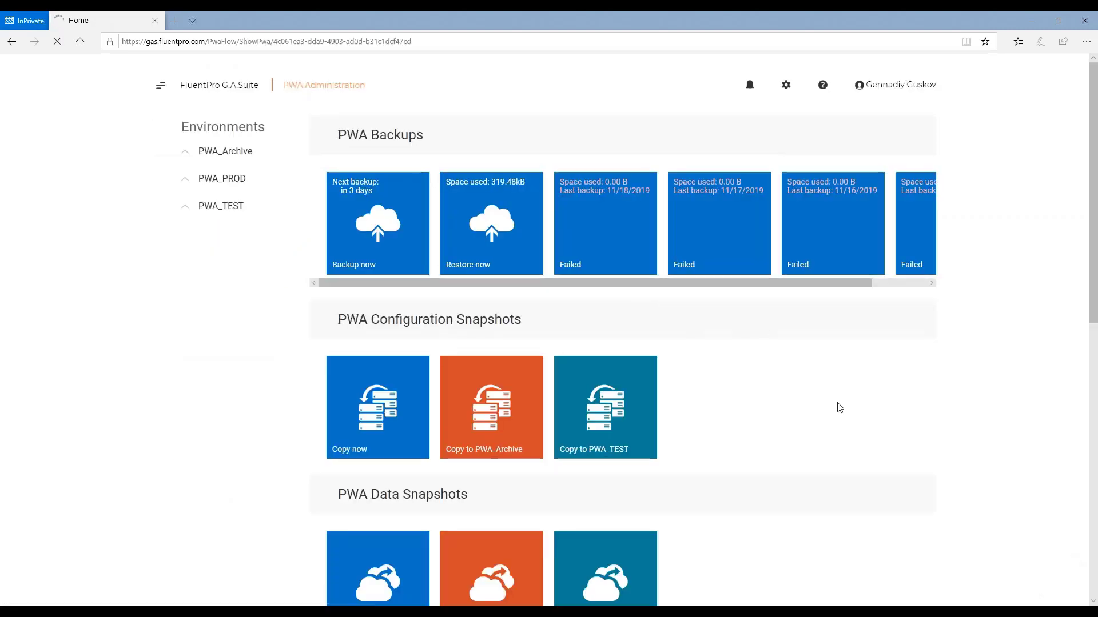
scroll(838, 407, "down", 6)
scroll(839, 407, "down", 3)
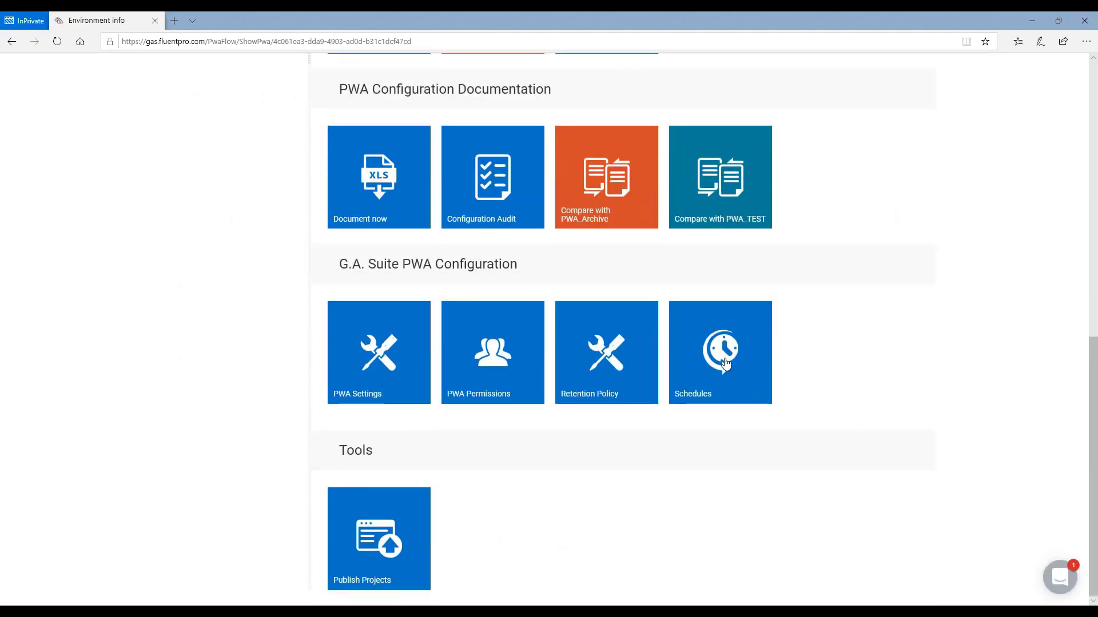
left_click(721, 360)
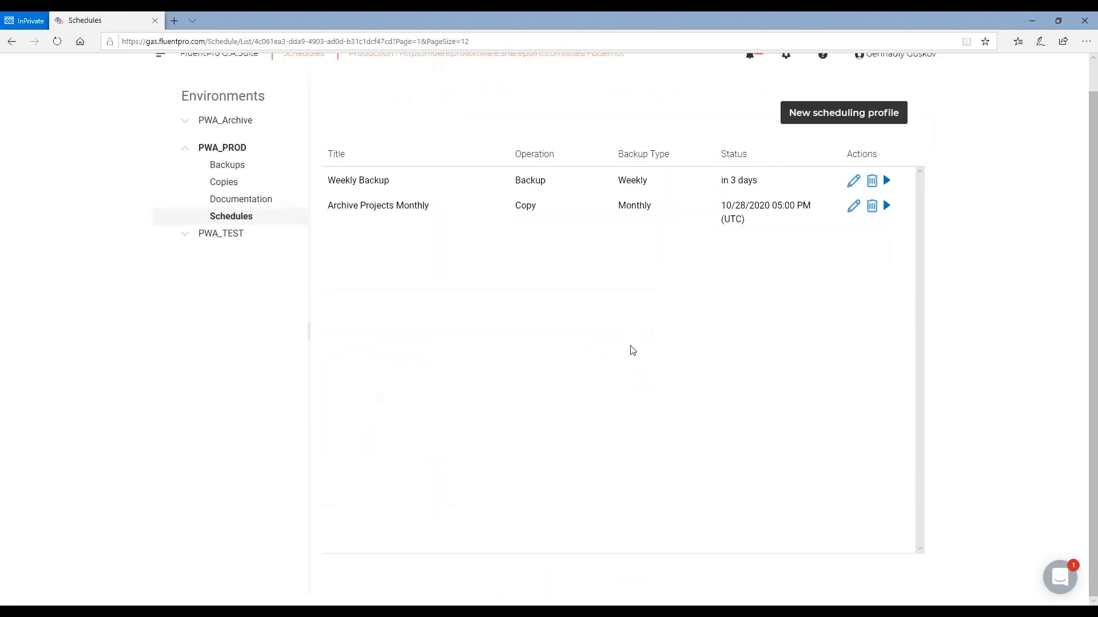
Start a new scheduling profile and try the Weekly type with Sunday and Monday, followed by the Monthly type.
left_click(878, 116)
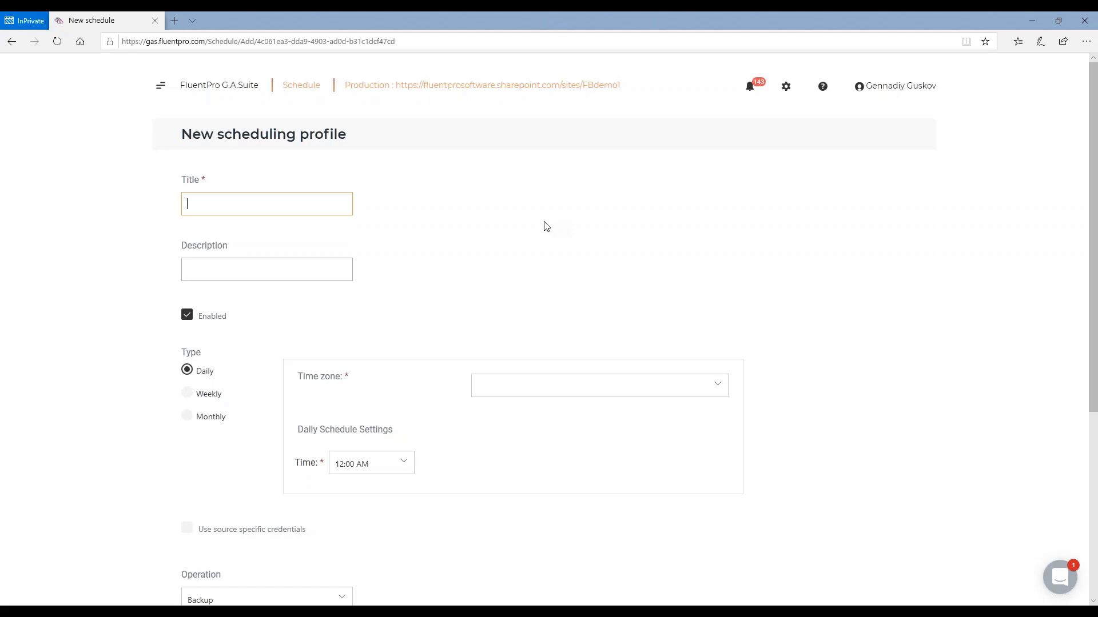
scroll(544, 225, "down", 2)
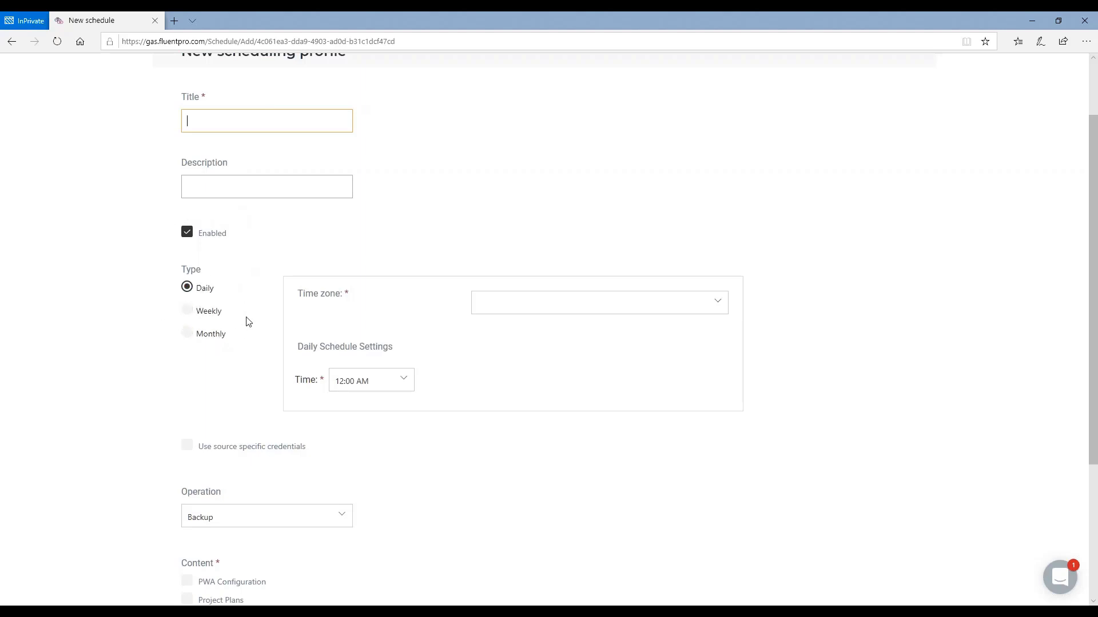
left_click(511, 309)
left_click(516, 301)
left_click(187, 310)
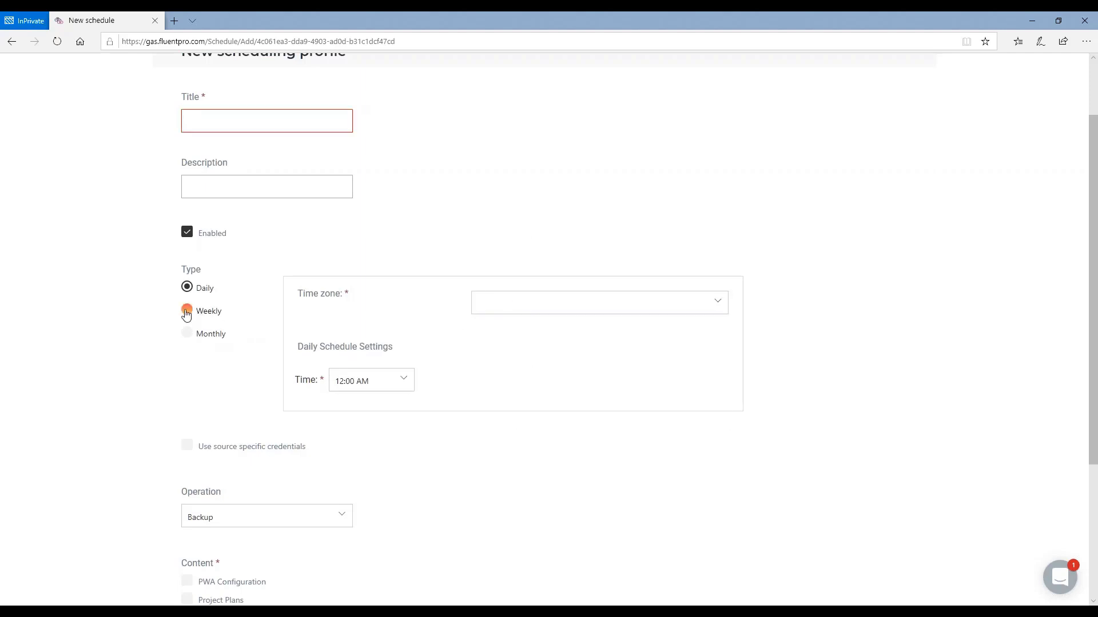
left_click(507, 309)
left_click(432, 344)
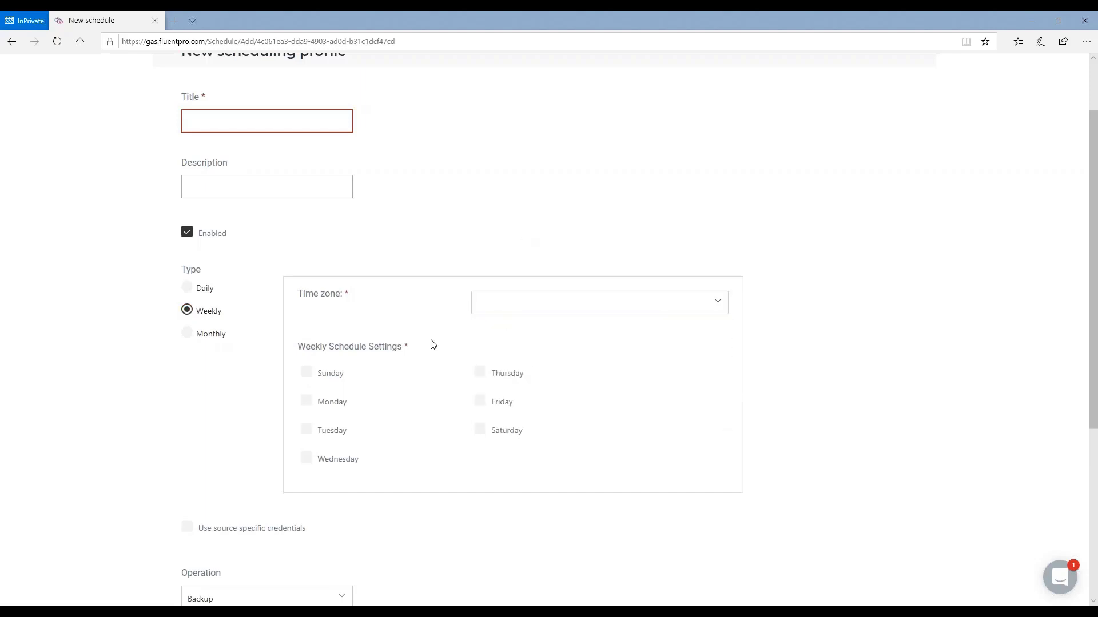
left_click(306, 372)
left_click(306, 401)
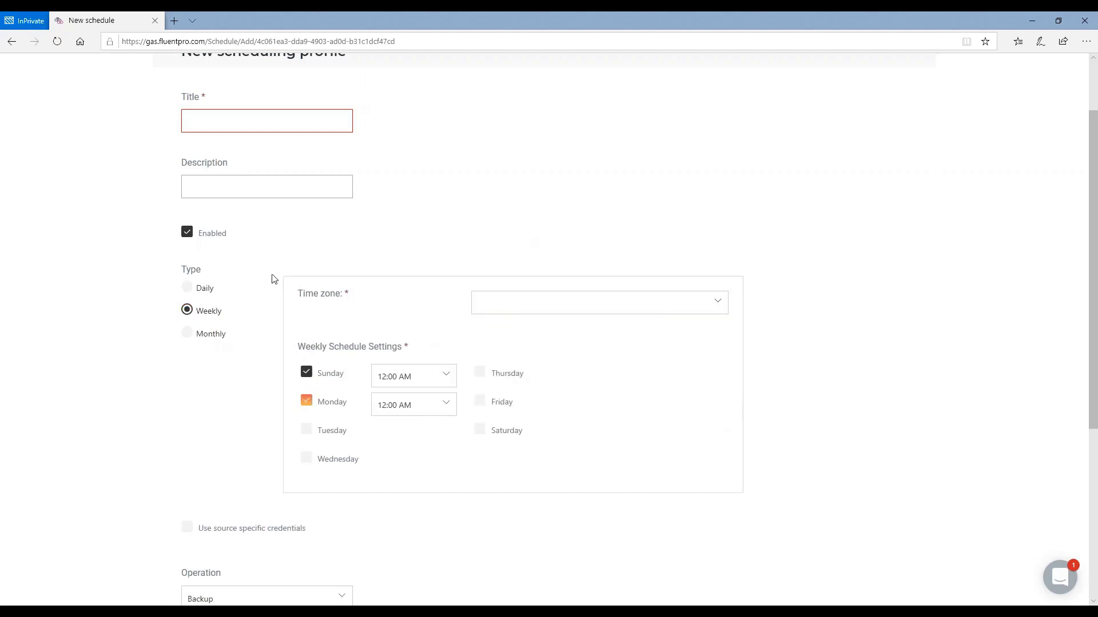
left_click(189, 335)
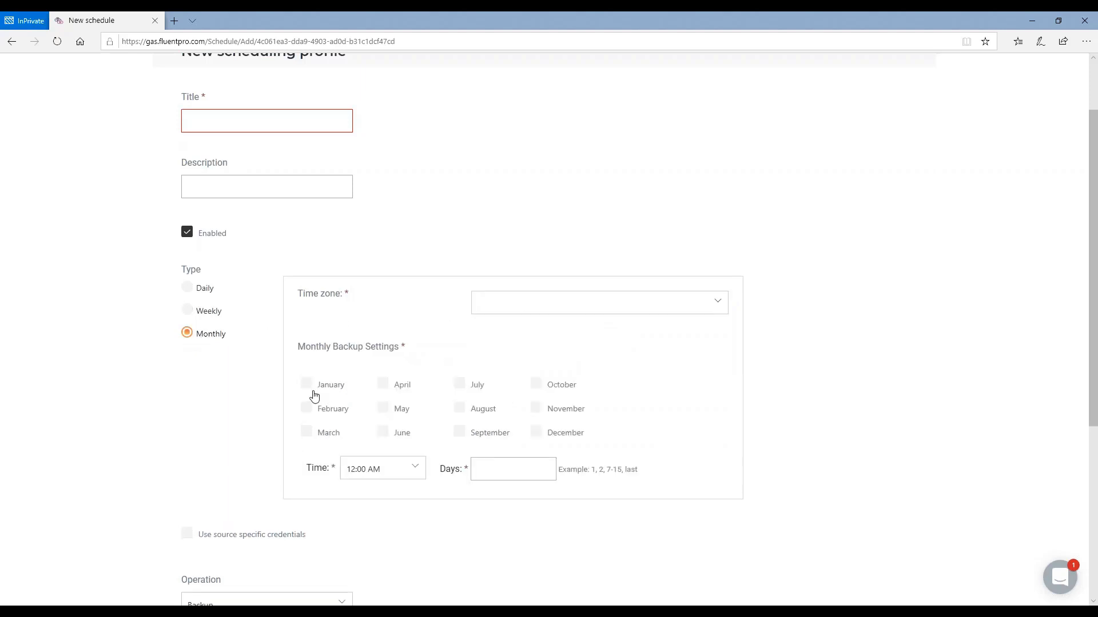
Include PWA Configuration, Project Plans and SharePoint Content in the scheduled backup, and discard the new profile.
scroll(293, 371, "down", 5)
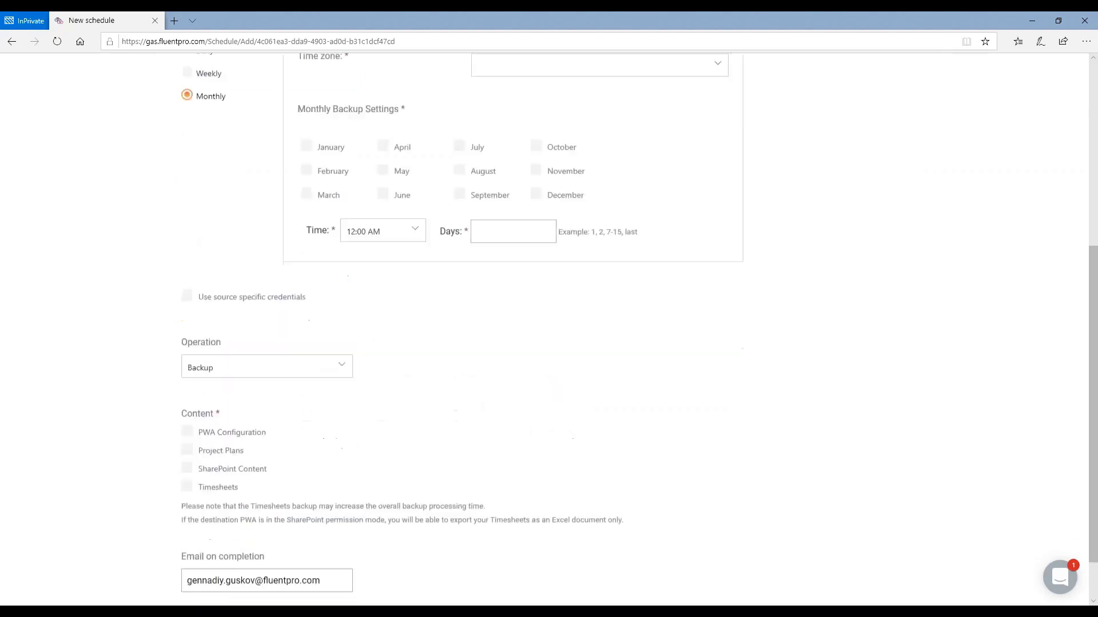
left_click(188, 372)
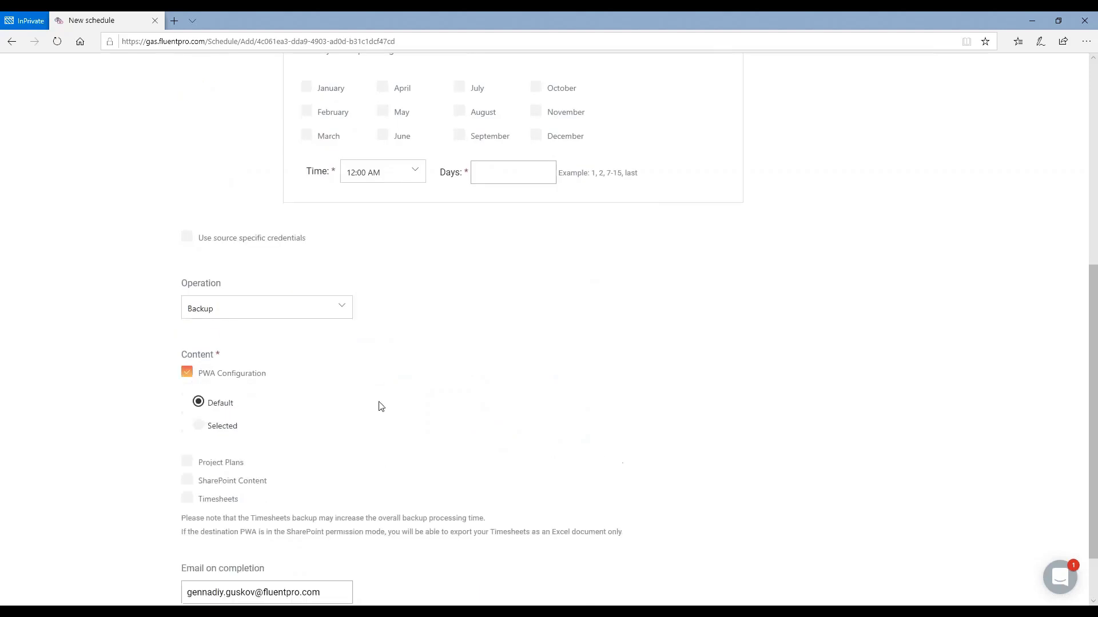
scroll(377, 406, "down", 2)
left_click(187, 392)
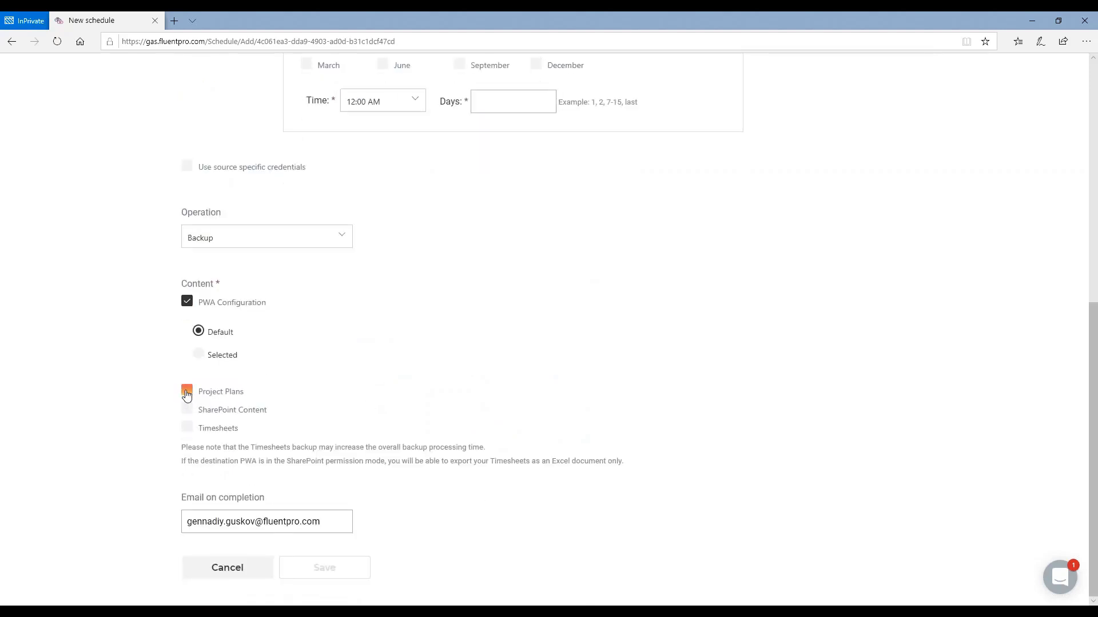
scroll(342, 398, "down", 1)
scroll(343, 398, "down", 1)
left_click(187, 409)
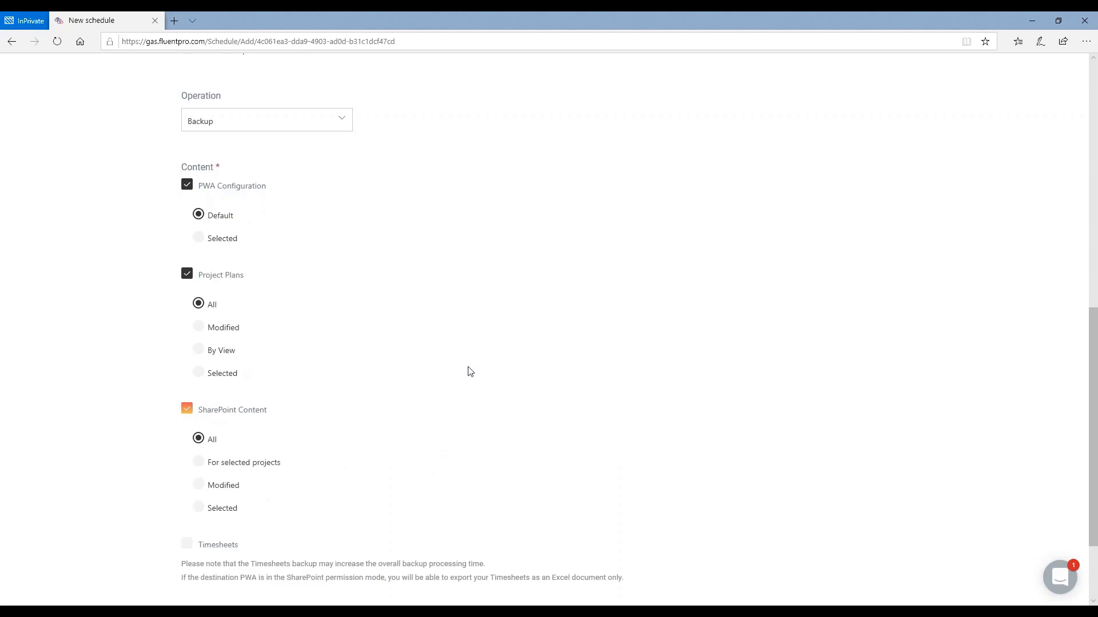
scroll(400, 343, "down", 2)
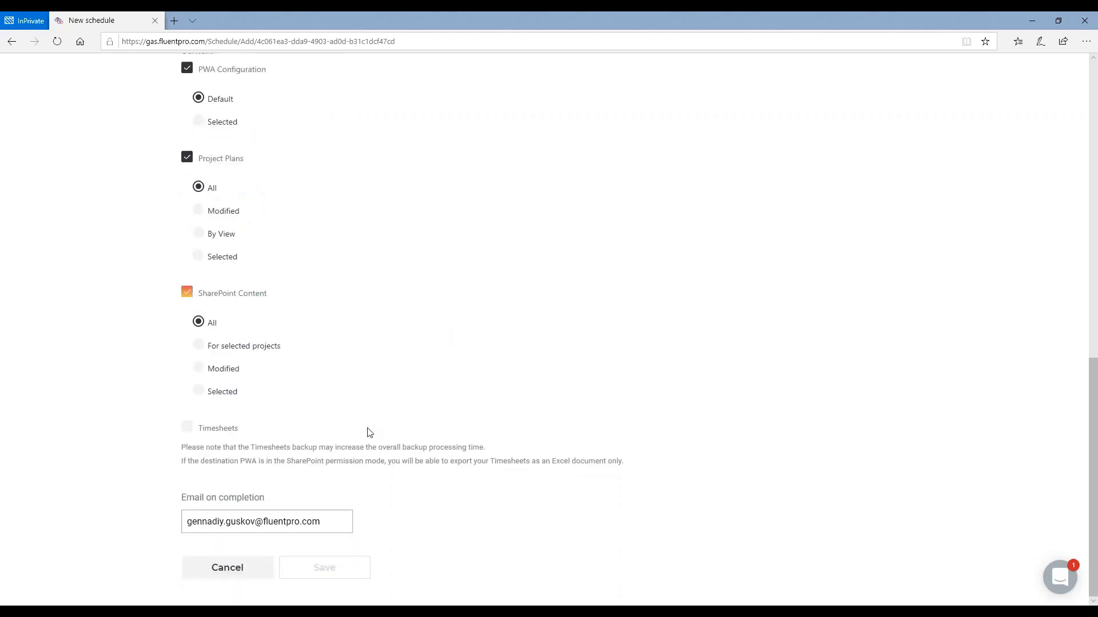
left_click(227, 572)
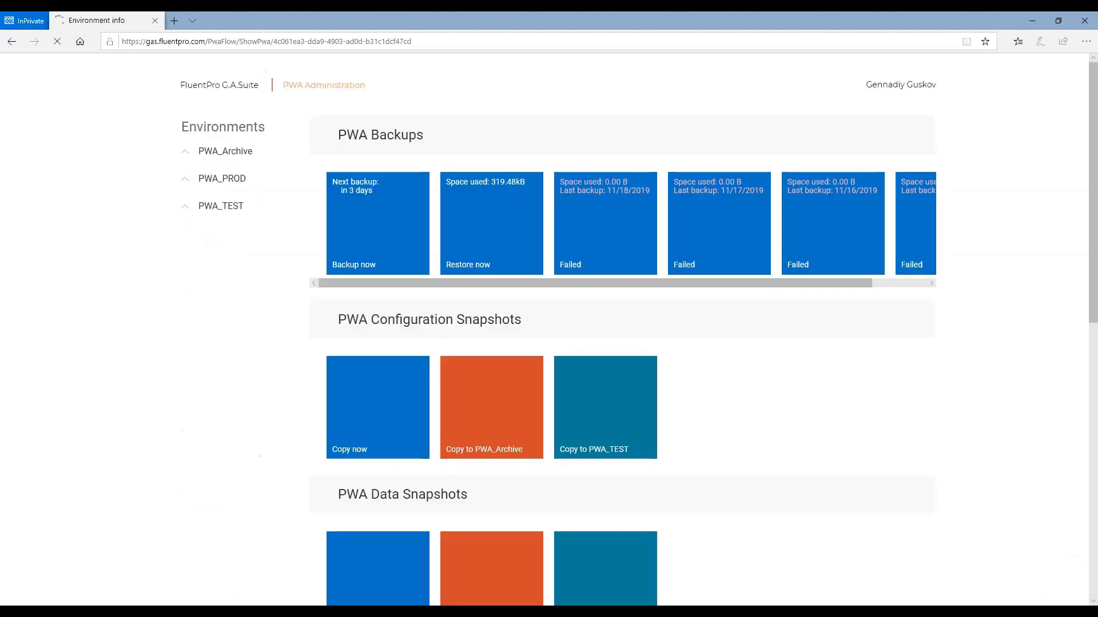
Open the list of stored backups for PWA_PROD and browse to its third page.
left_click(223, 157)
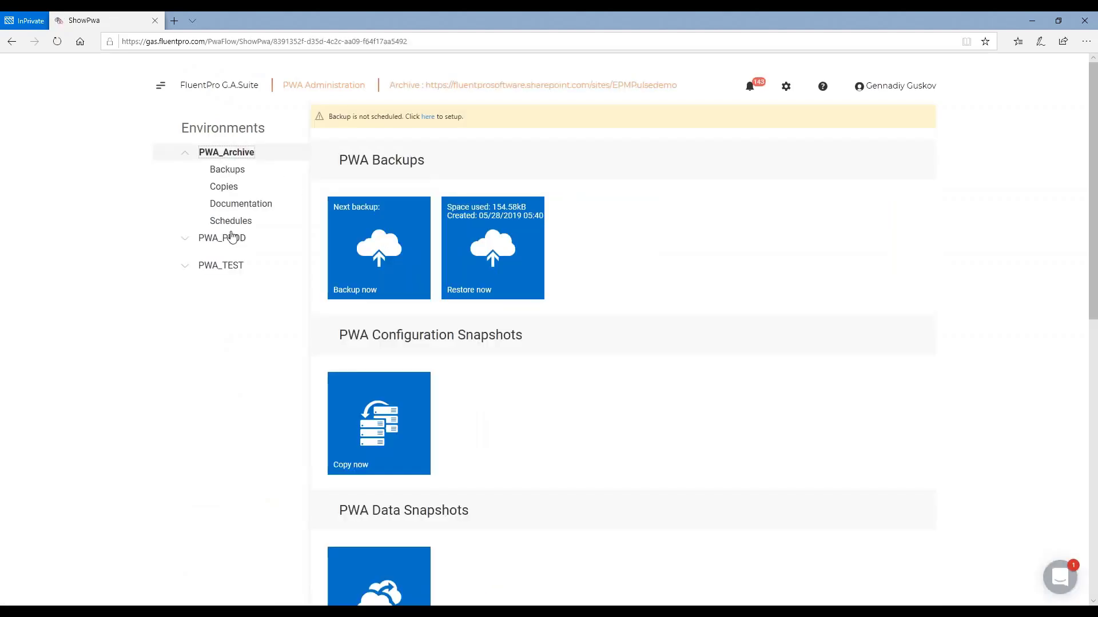
left_click(227, 239)
left_click(228, 198)
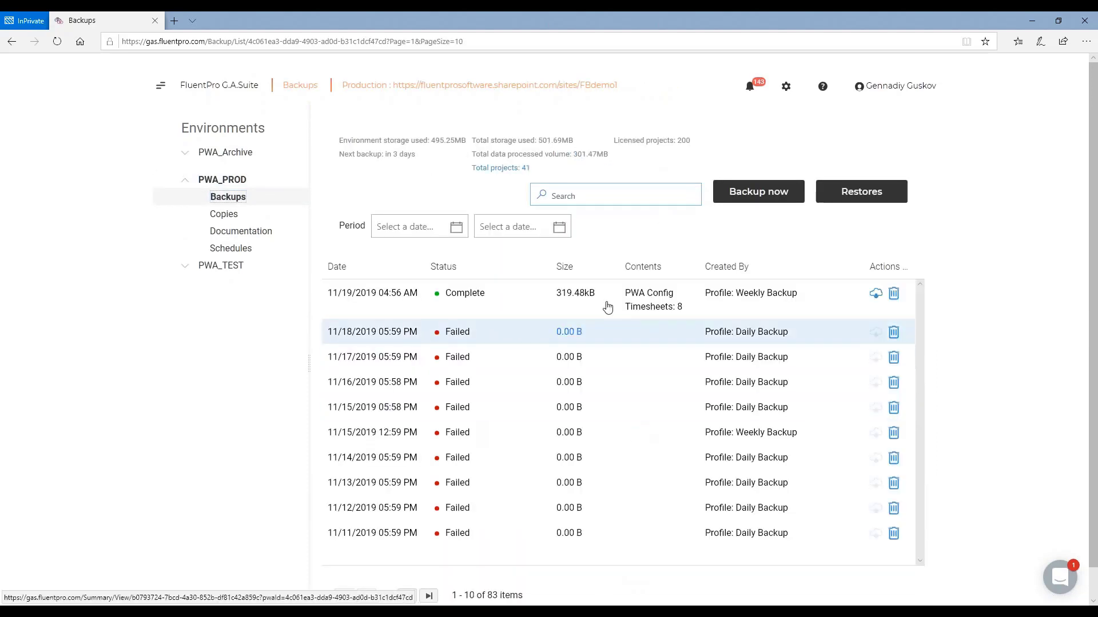
left_click(407, 596)
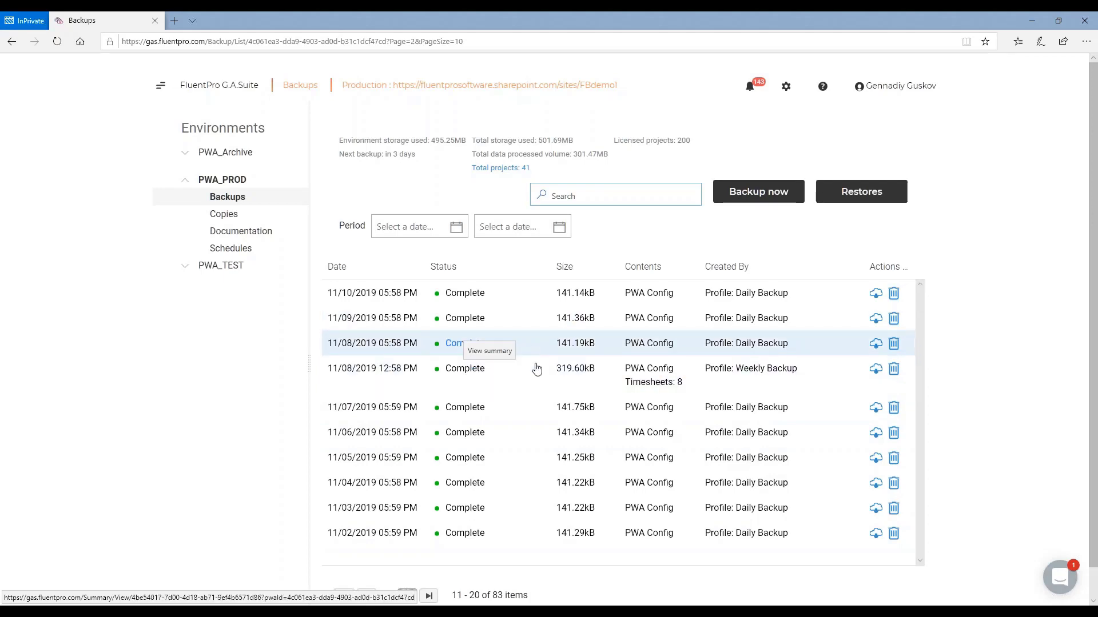
left_click(407, 596)
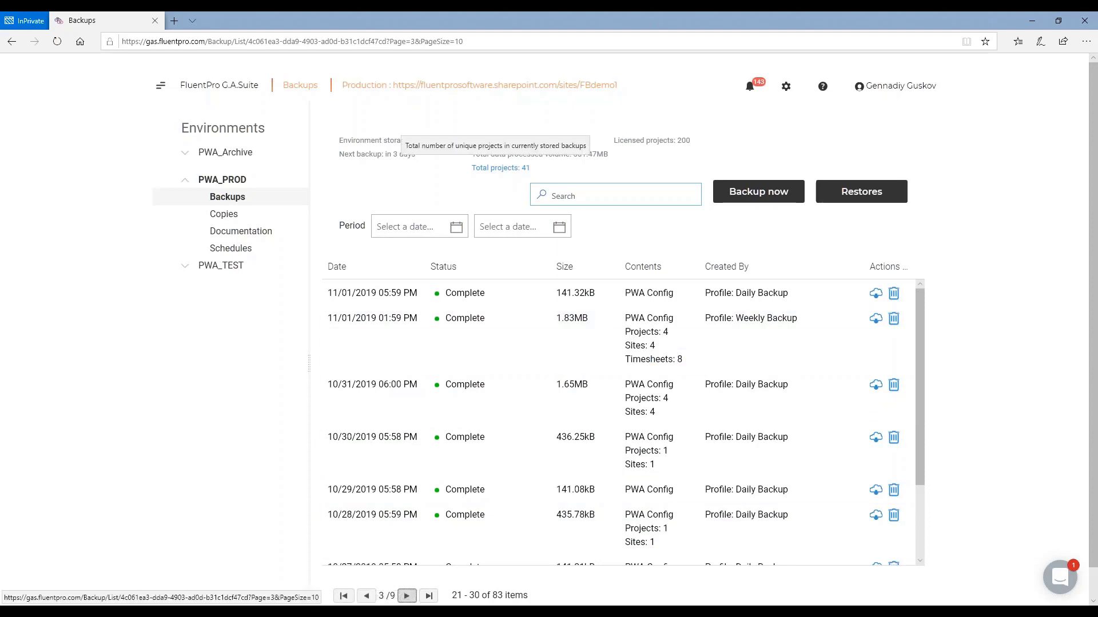
Examine the list of all projects in the stored backups with their backup links, and close it.
left_click(500, 168)
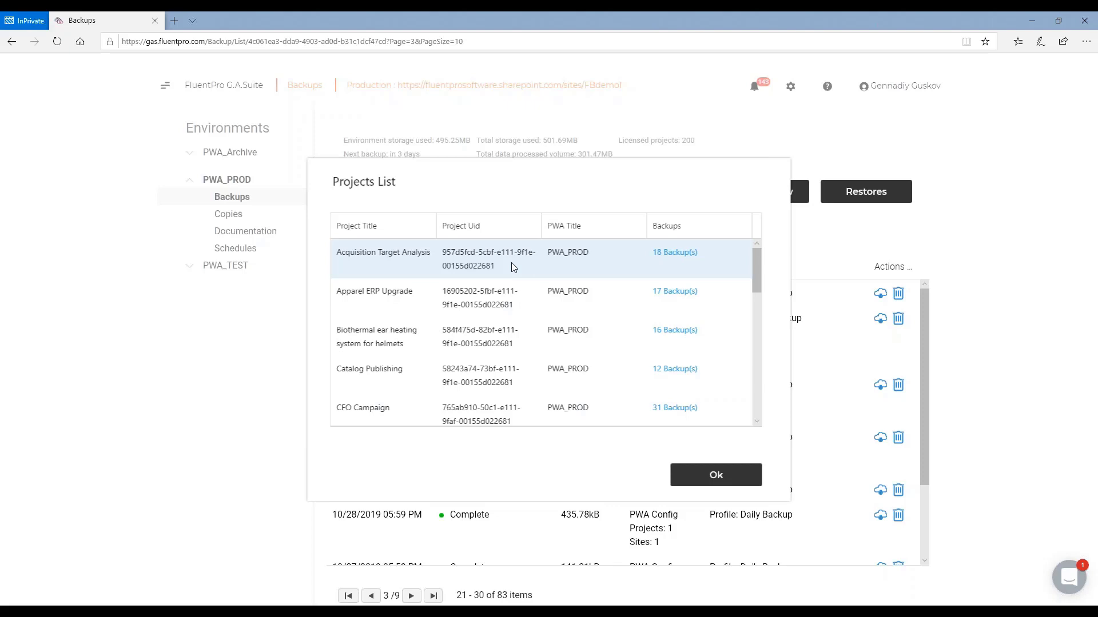
scroll(680, 286, "down", 6)
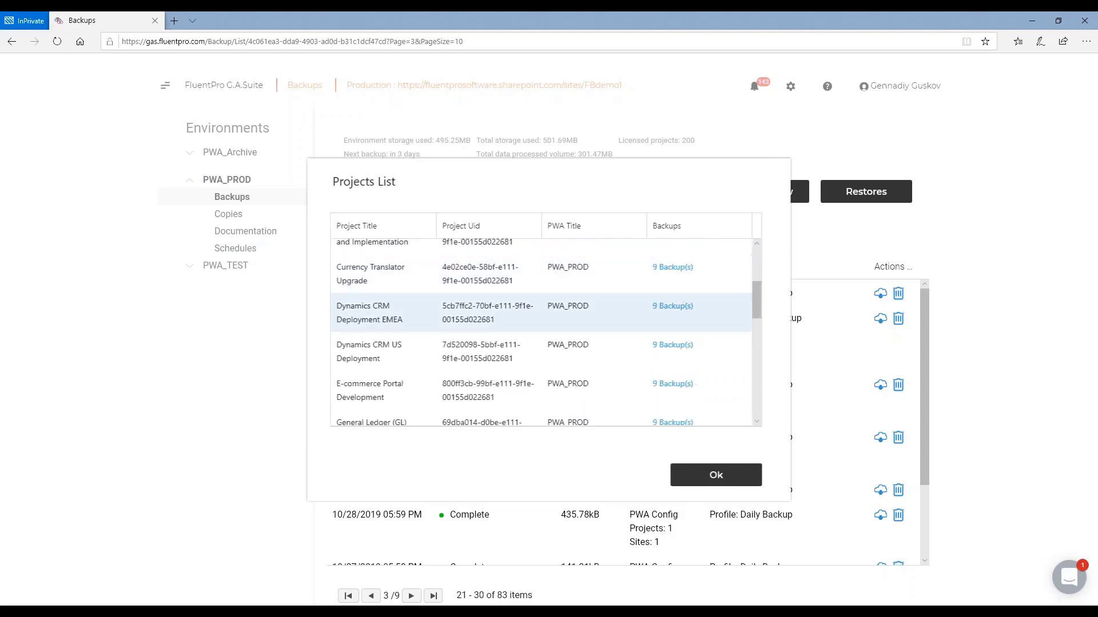
scroll(673, 320, "down", 7)
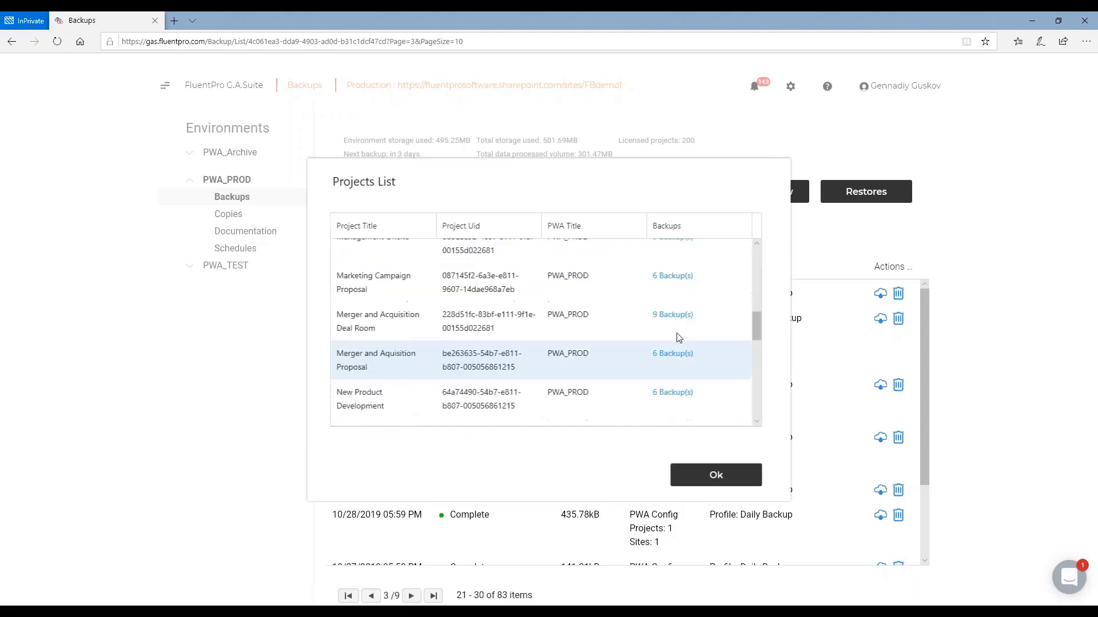
scroll(672, 355, "down", 4)
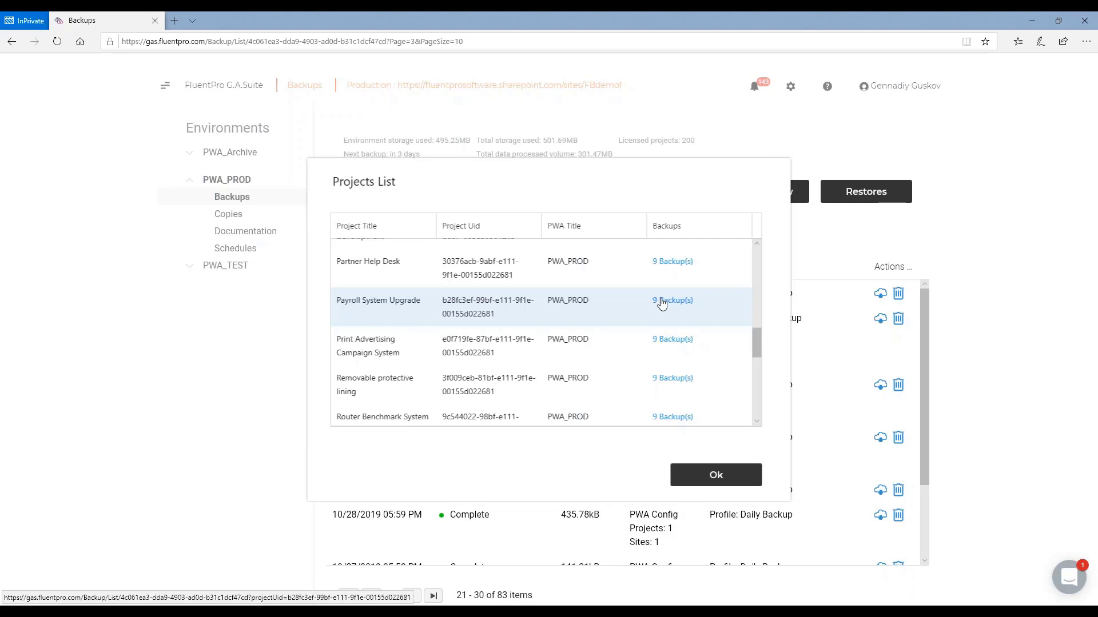
left_click(725, 484)
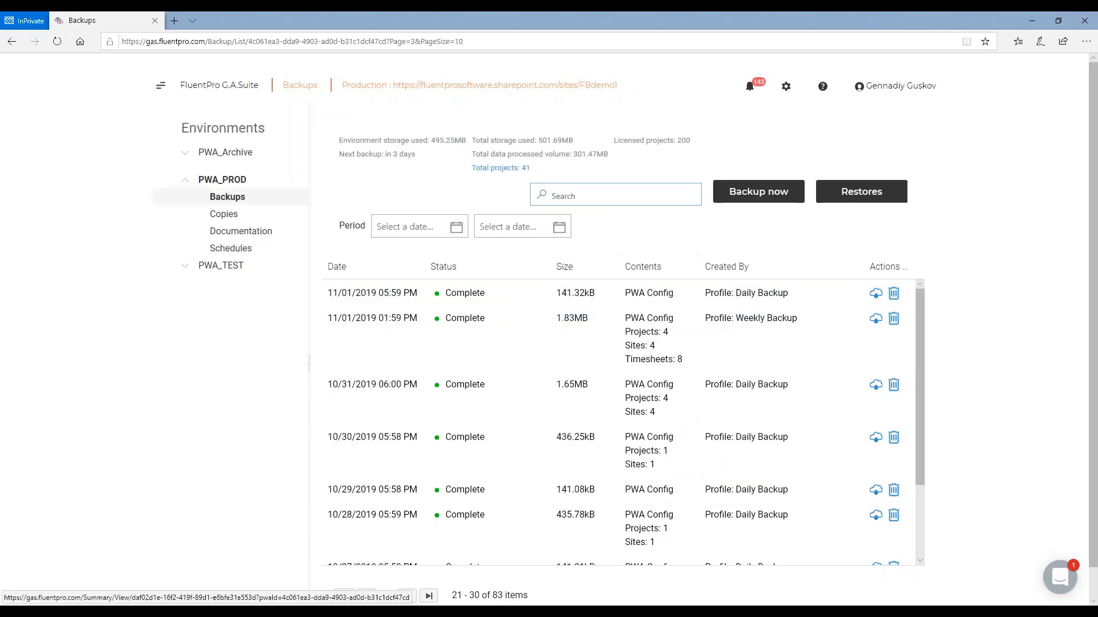
Search the stored backups for "Apparel" and open the Weekly Backup from 11/01/2019 01:59 PM.
left_click(613, 200)
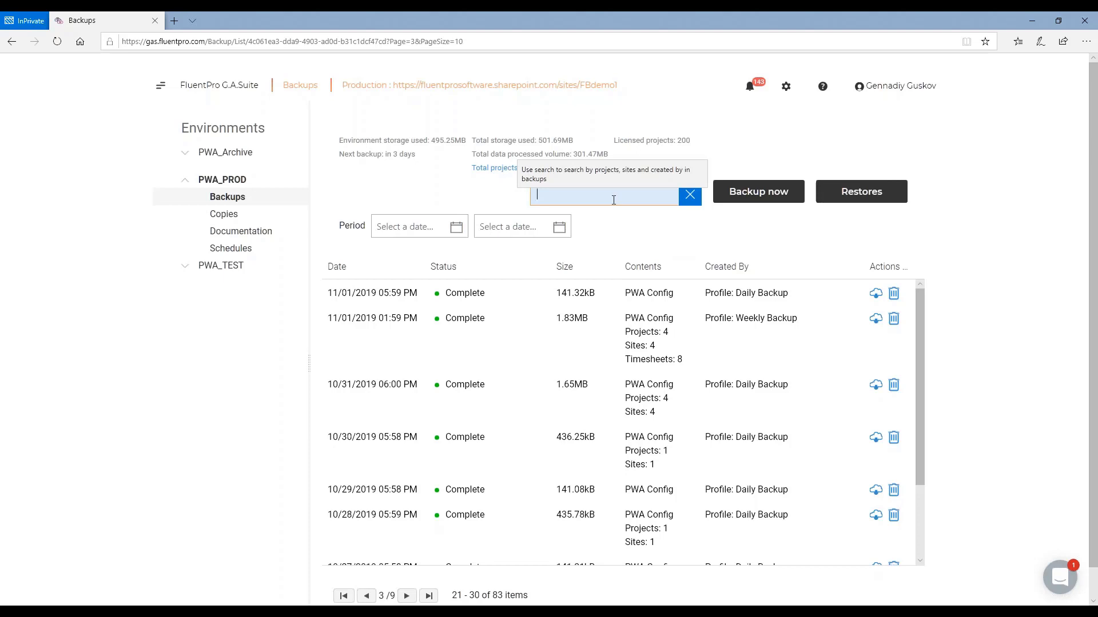
type("App")
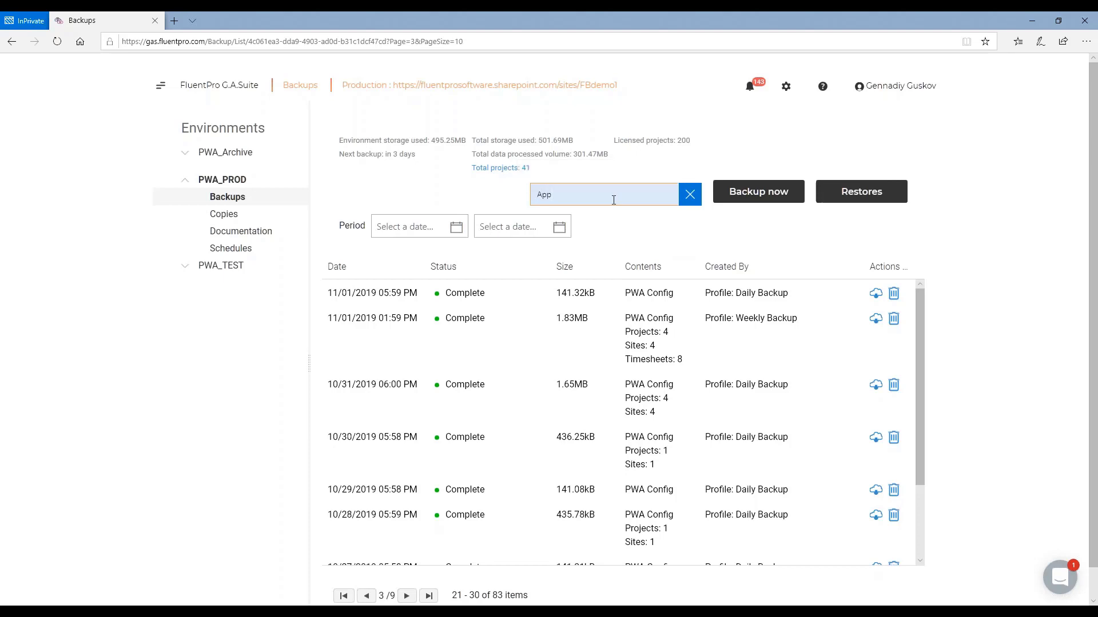
type("arel")
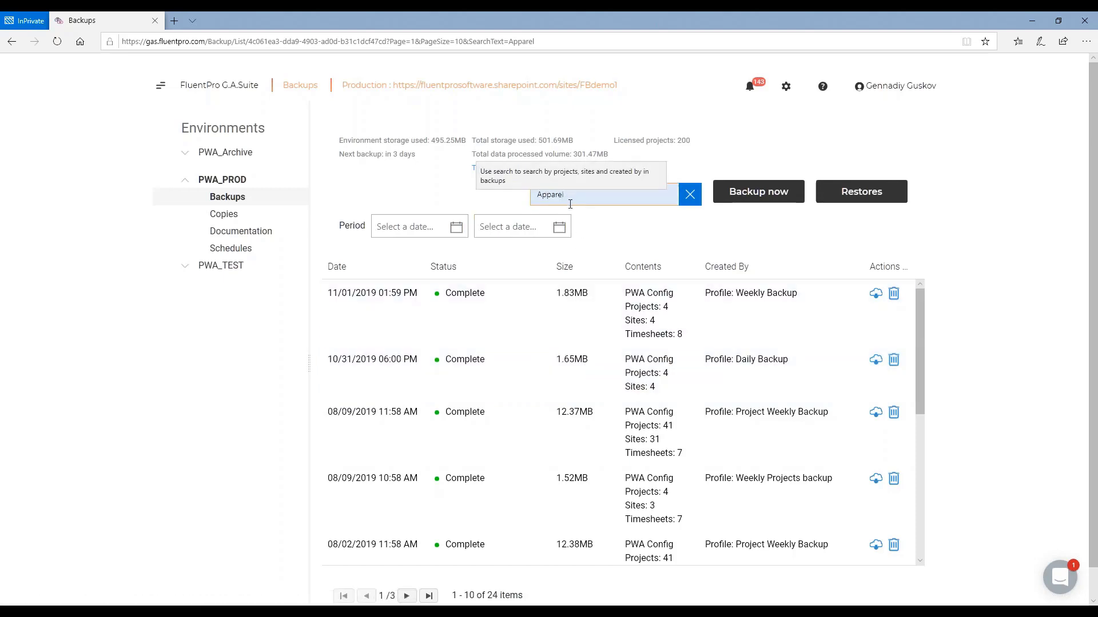
left_click(726, 321)
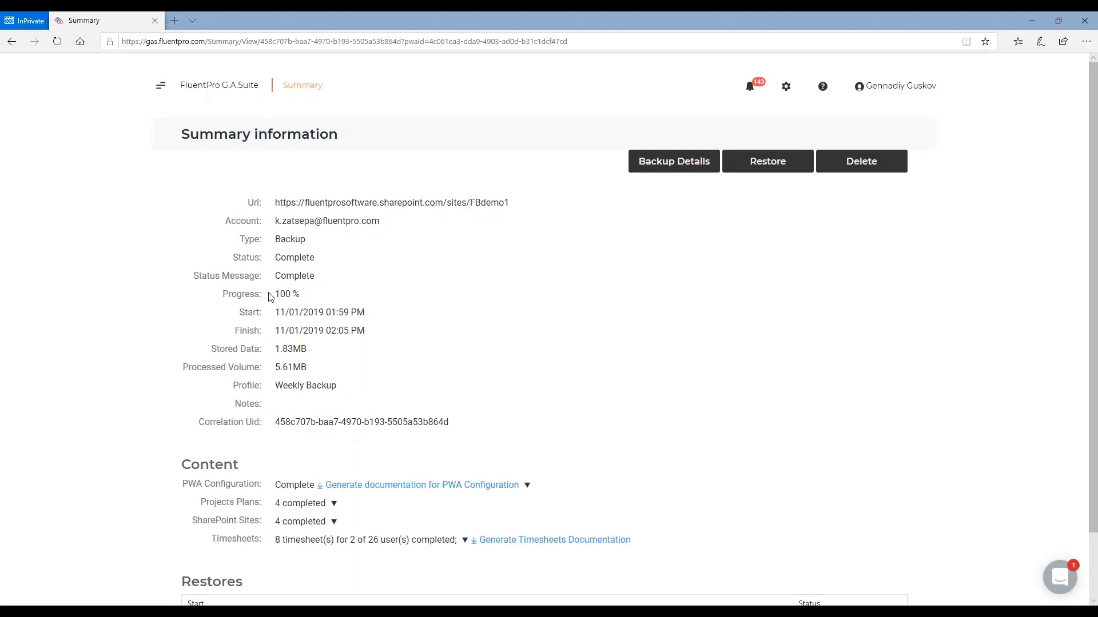
Expand the backup's Projects Plans and SharePoint Sites and examine the Apparel ERP Upgrade entries in both.
scroll(269, 266, "down", 2)
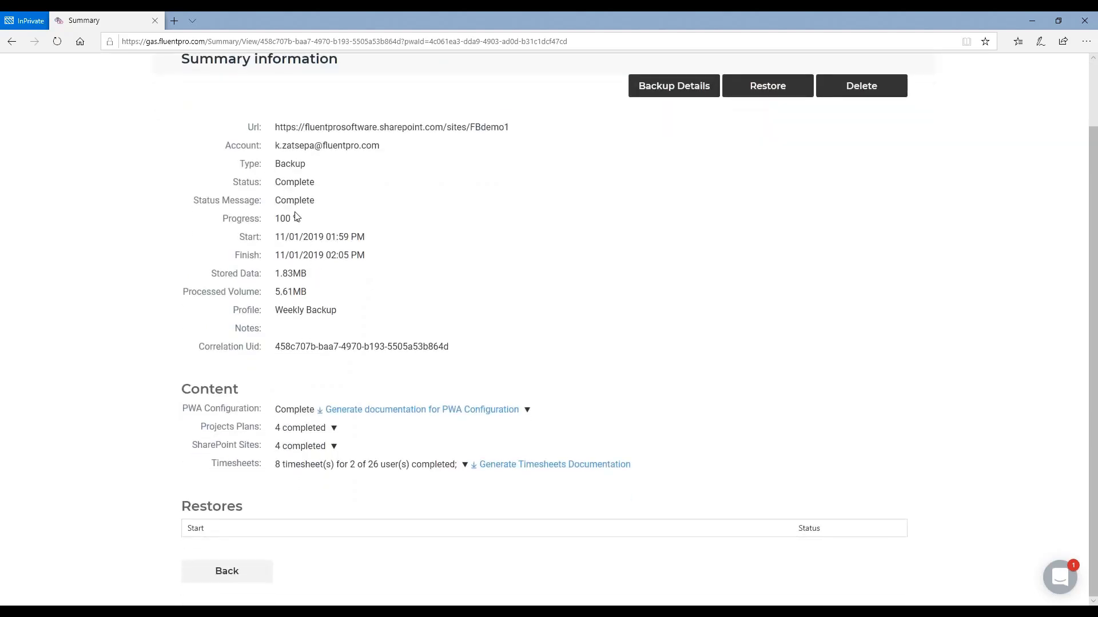
left_click(334, 428)
scroll(286, 372, "down", 3)
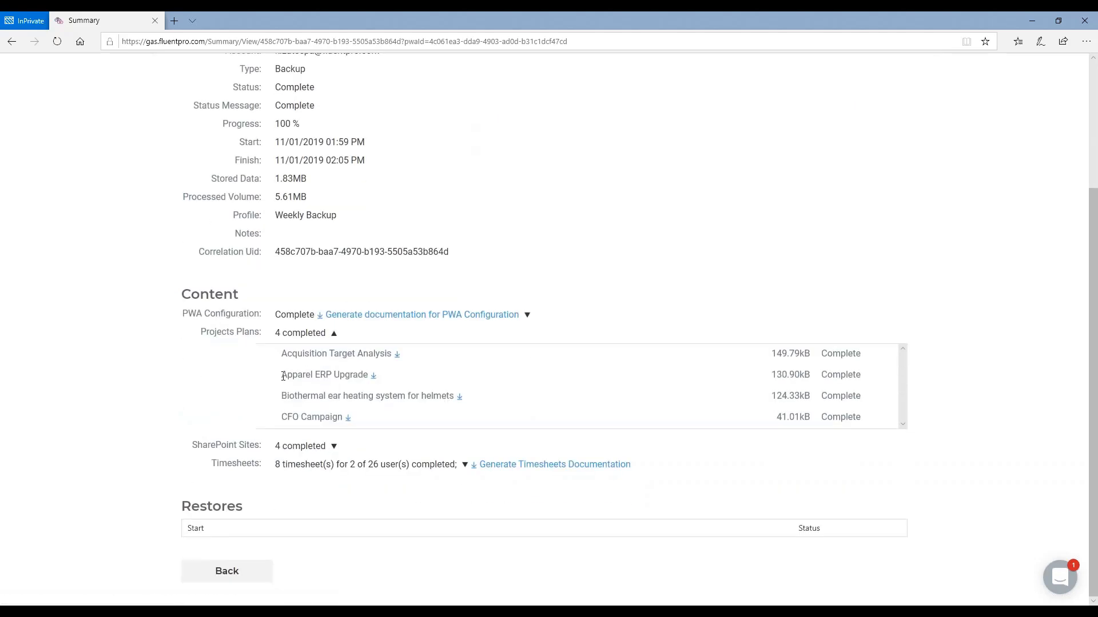
left_click_drag(283, 377, 321, 381)
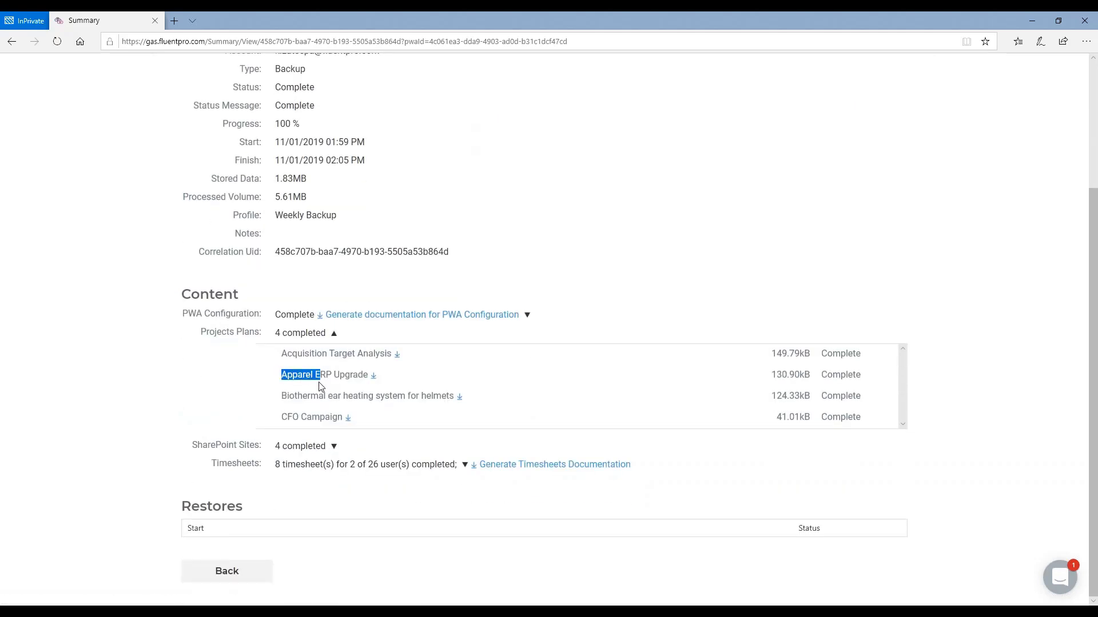
left_click(333, 447)
scroll(297, 423, "down", 3)
left_click_drag(282, 406, 313, 418)
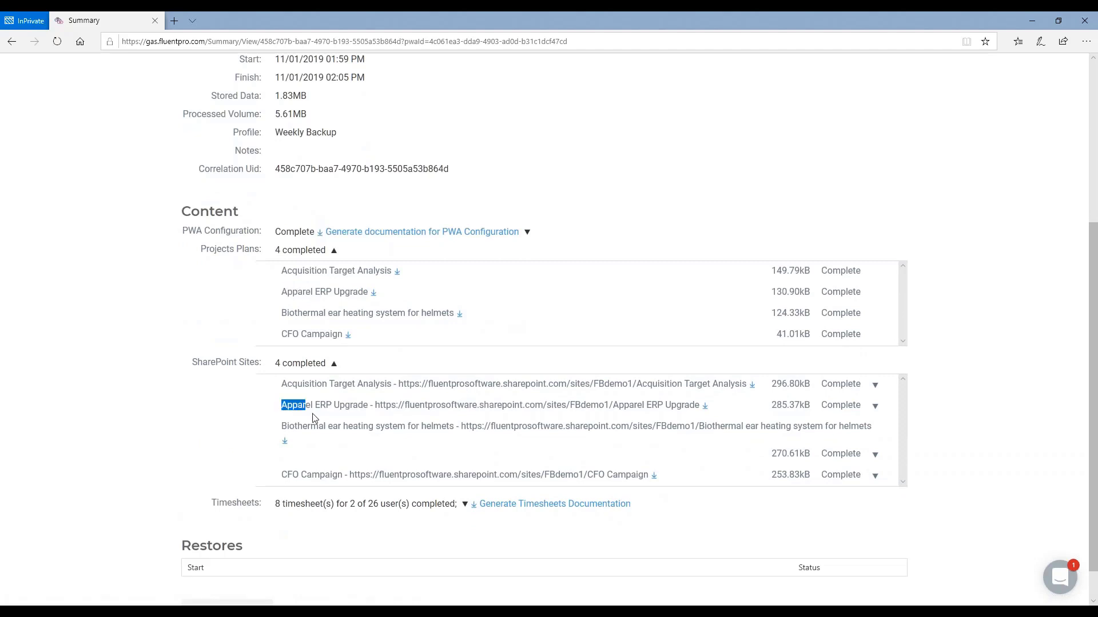
triple_click(314, 418)
scroll(383, 400, "up", 8)
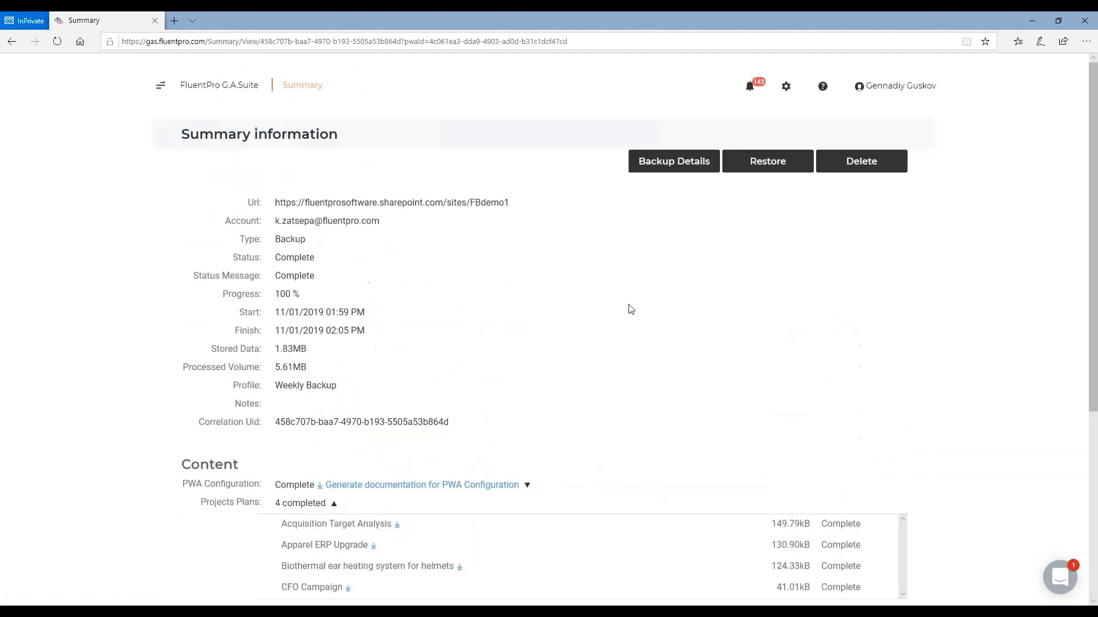
Start a restore from this weekly backup and look over the available restore options.
left_click(781, 161)
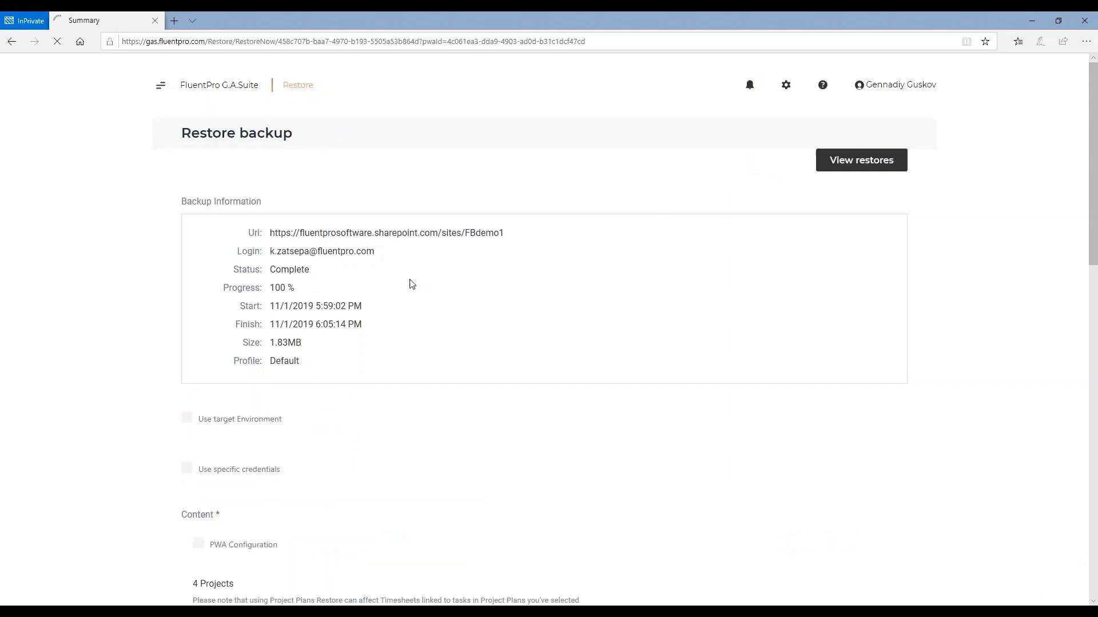
scroll(297, 345, "down", 6)
scroll(197, 219, "up", 4)
scroll(198, 219, "down", 3)
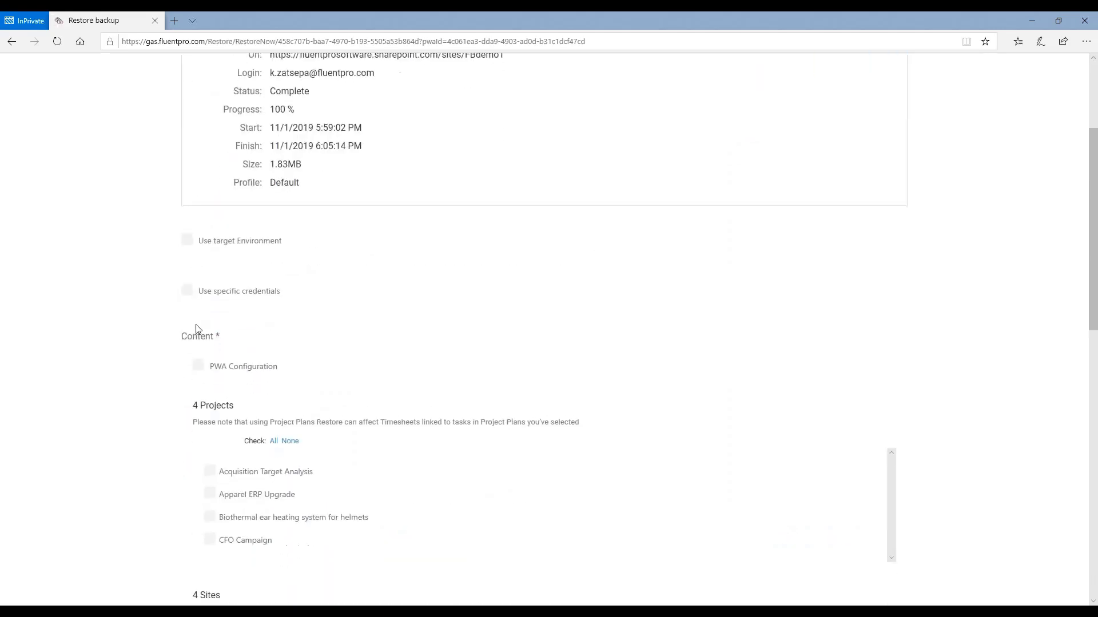
Include PWA Configuration in the restore, limited to Custom Fields and Lookup Tables, and view the selectable custom fields without changing them.
left_click(198, 283)
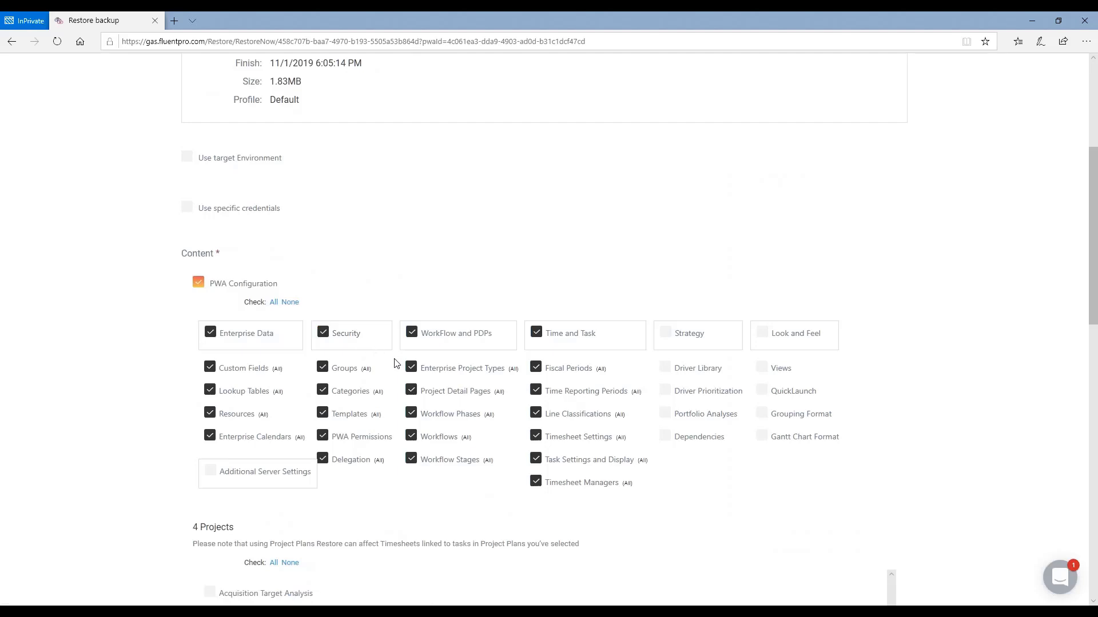
left_click(290, 302)
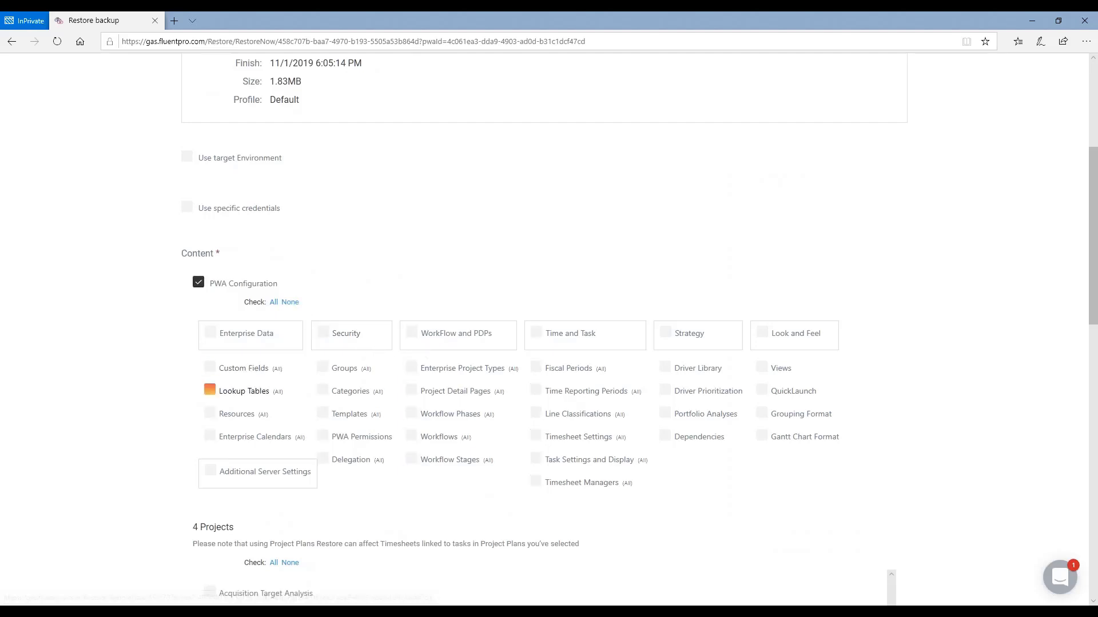
left_click(210, 368)
left_click(210, 390)
left_click(277, 369)
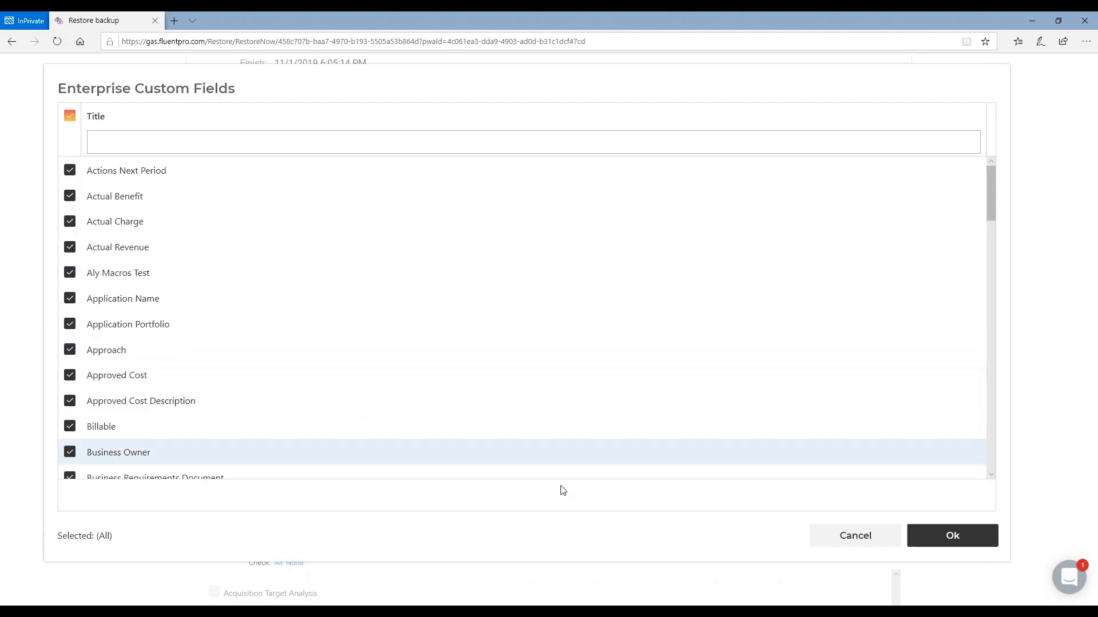
left_click(855, 535)
Include the Acquisition Target Analysis, Apparel ERP Upgrade and Biothermal ear heating system for helmets projects in the restore.
scroll(183, 371, "down", 6)
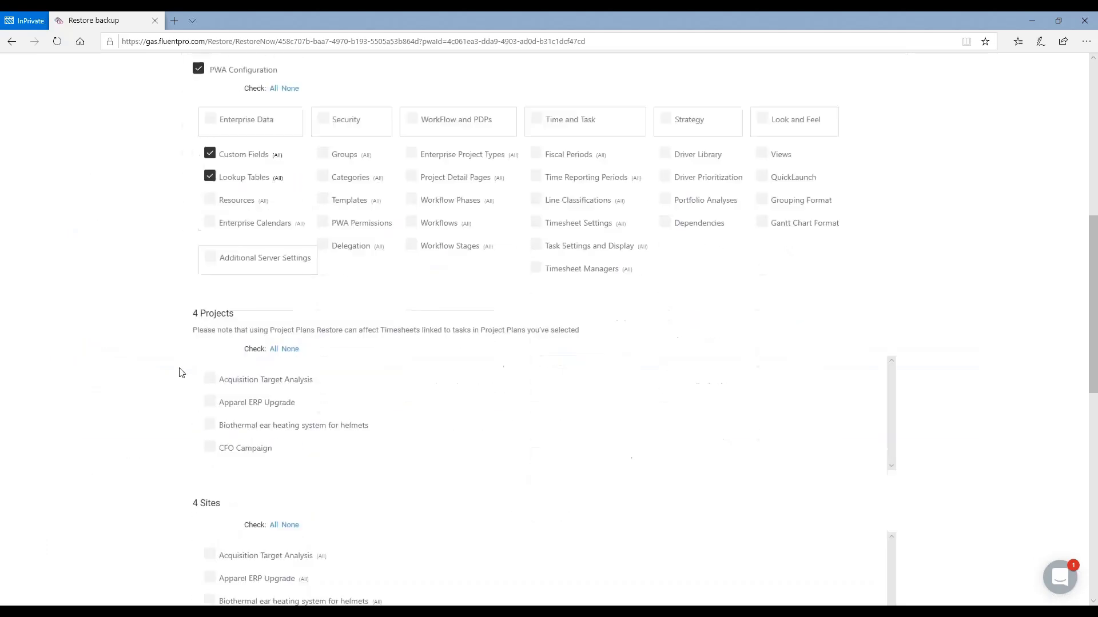
left_click(210, 261)
left_click(210, 283)
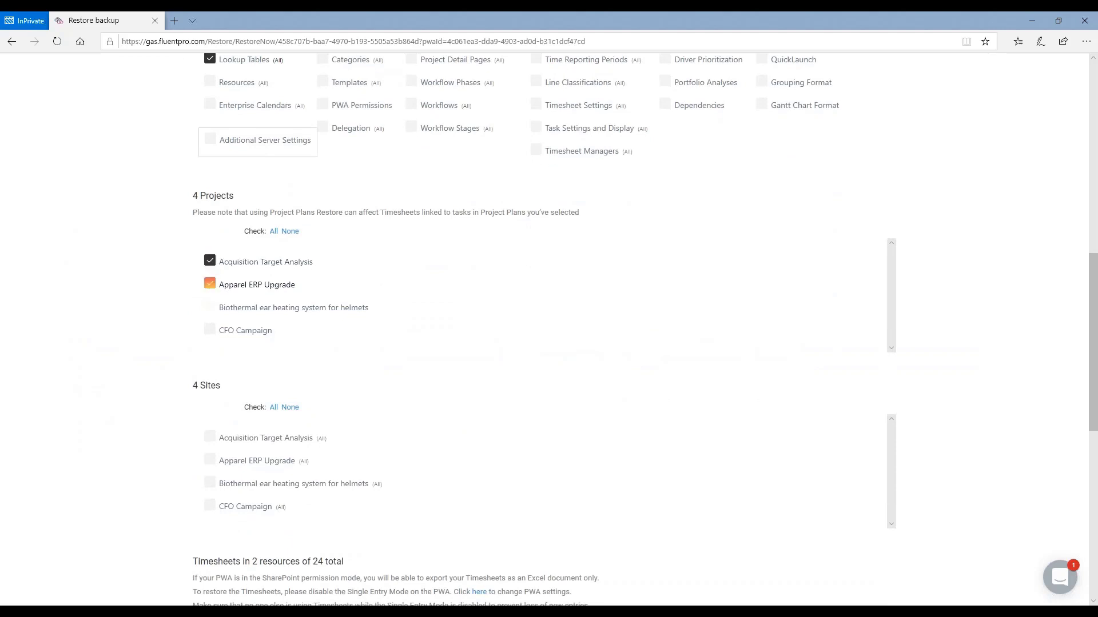
left_click(209, 306)
Include the Acquisition Target Analysis and Apparel ERP Upgrade sites in the restore.
scroll(186, 290, "down", 4)
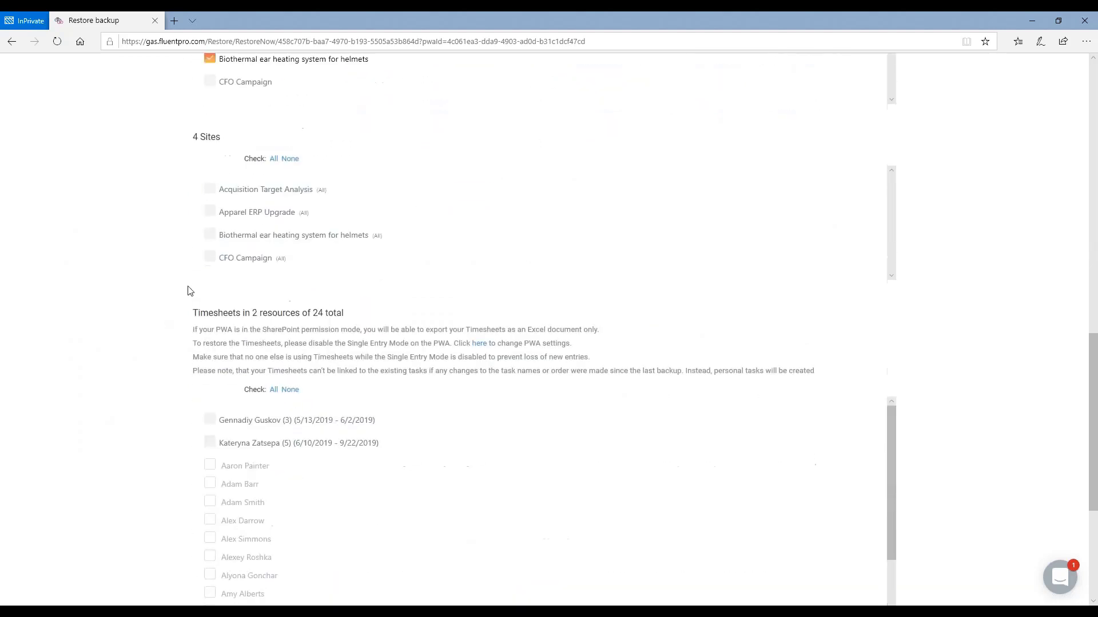
left_click(209, 188)
left_click(209, 212)
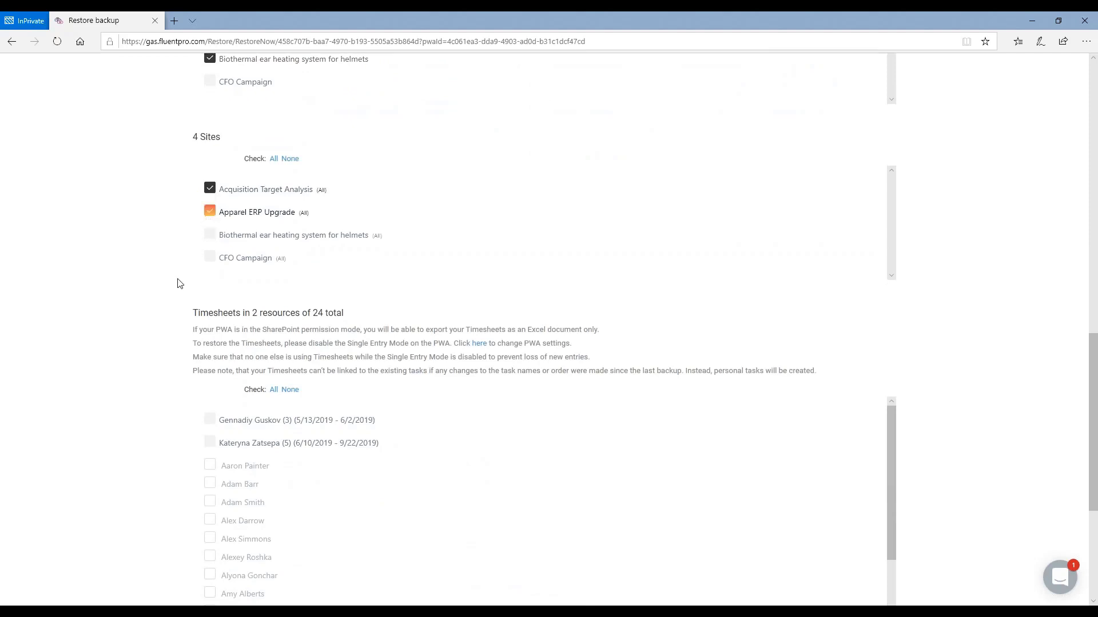
View the restorable elements of the Acquisition Target Analysis site, including the New Custom List items, and close the selection without changes.
scroll(176, 283, "up", 3)
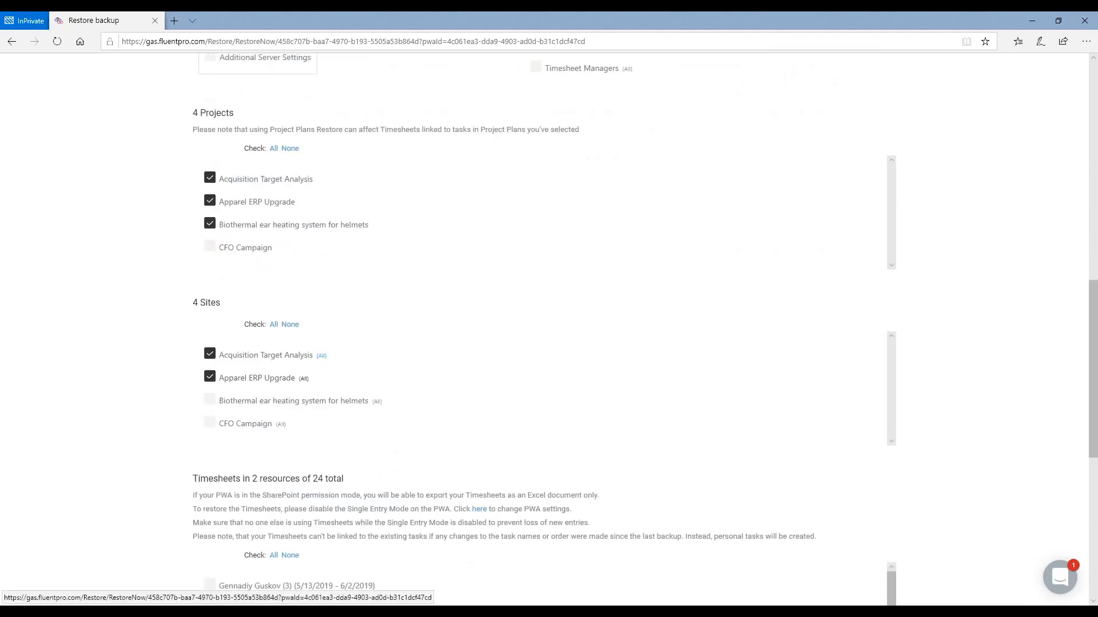
left_click(321, 356)
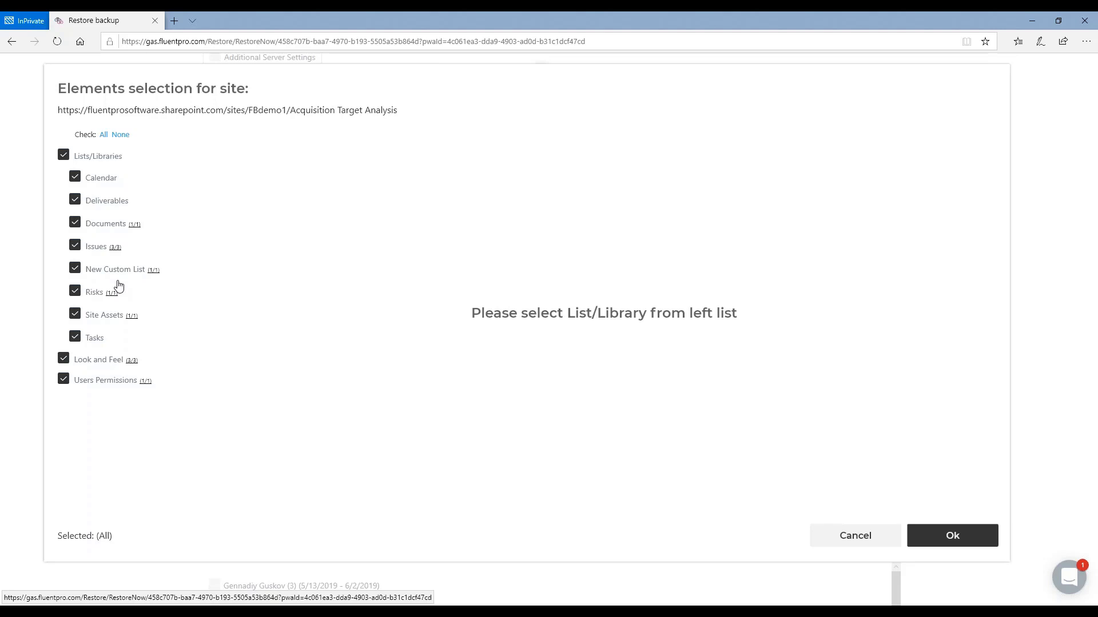
left_click(153, 274)
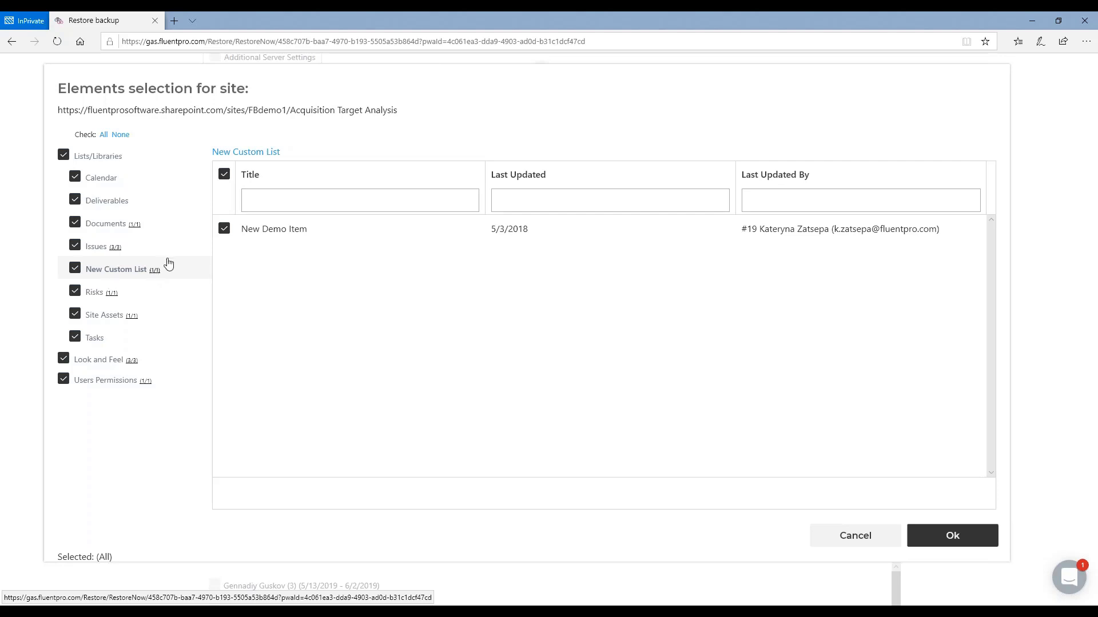
left_click(843, 540)
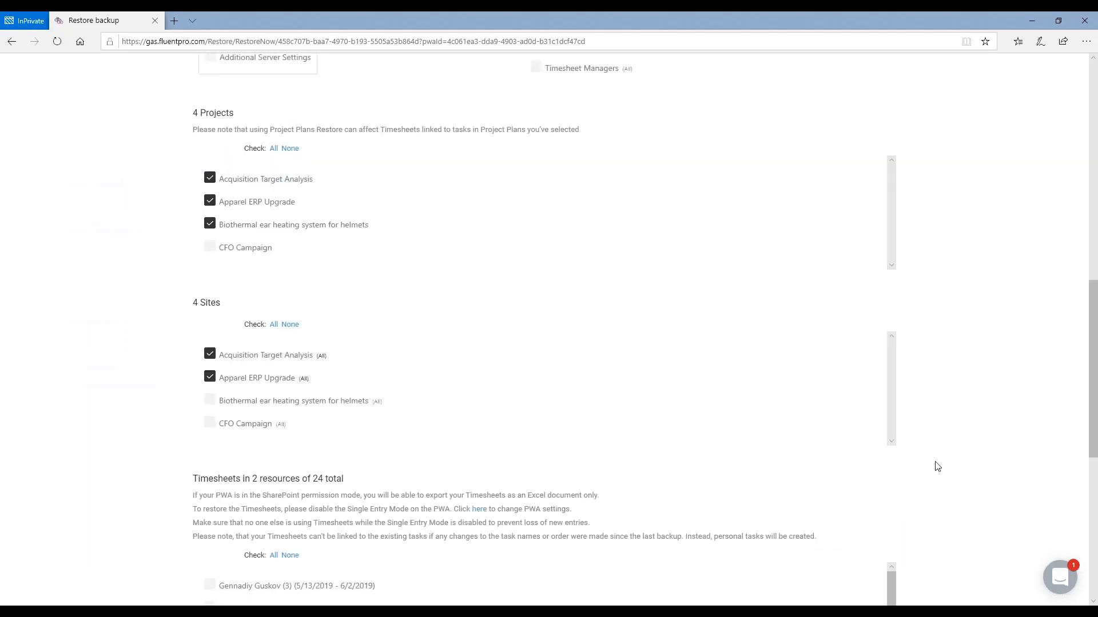
scroll(938, 466, "down", 3)
scroll(963, 461, "up", 4)
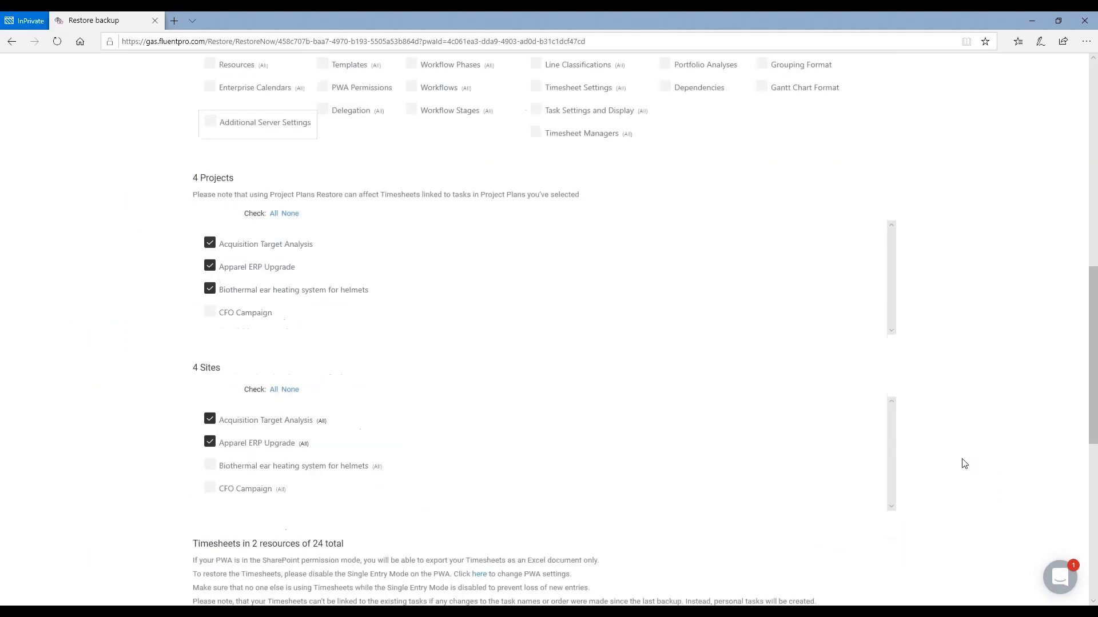
scroll(964, 463, "down", 9)
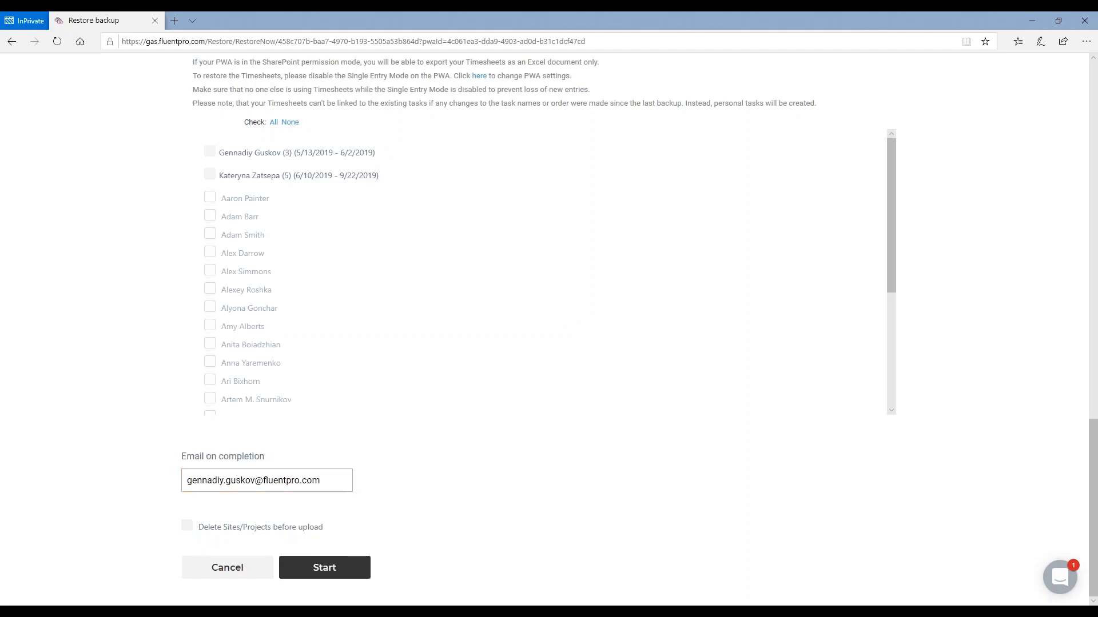
scroll(144, 368, "up", 15)
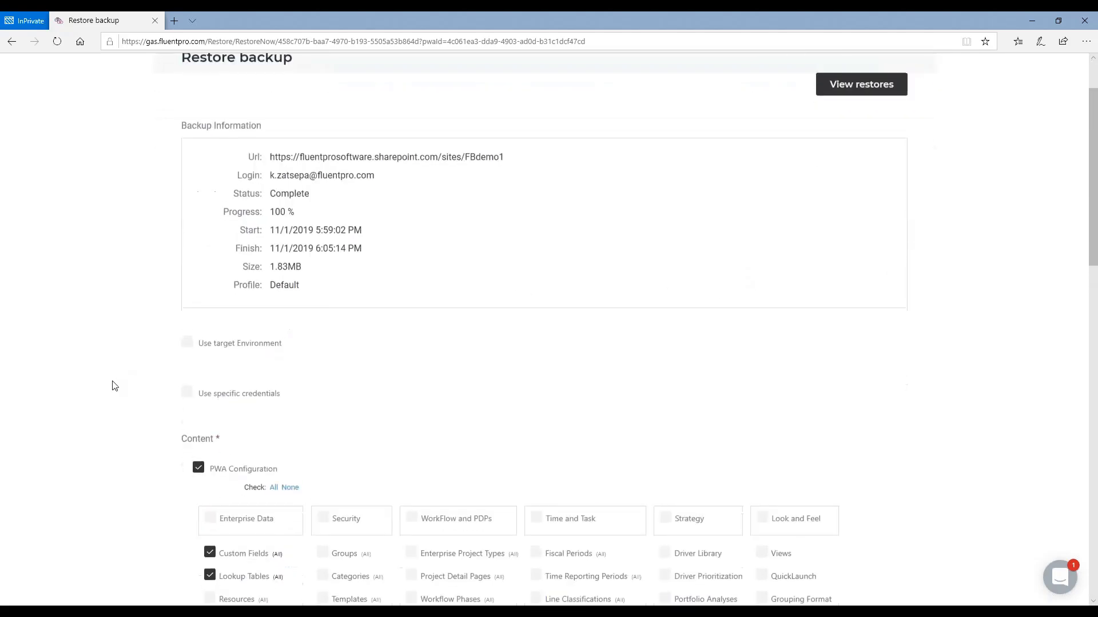
left_click(187, 337)
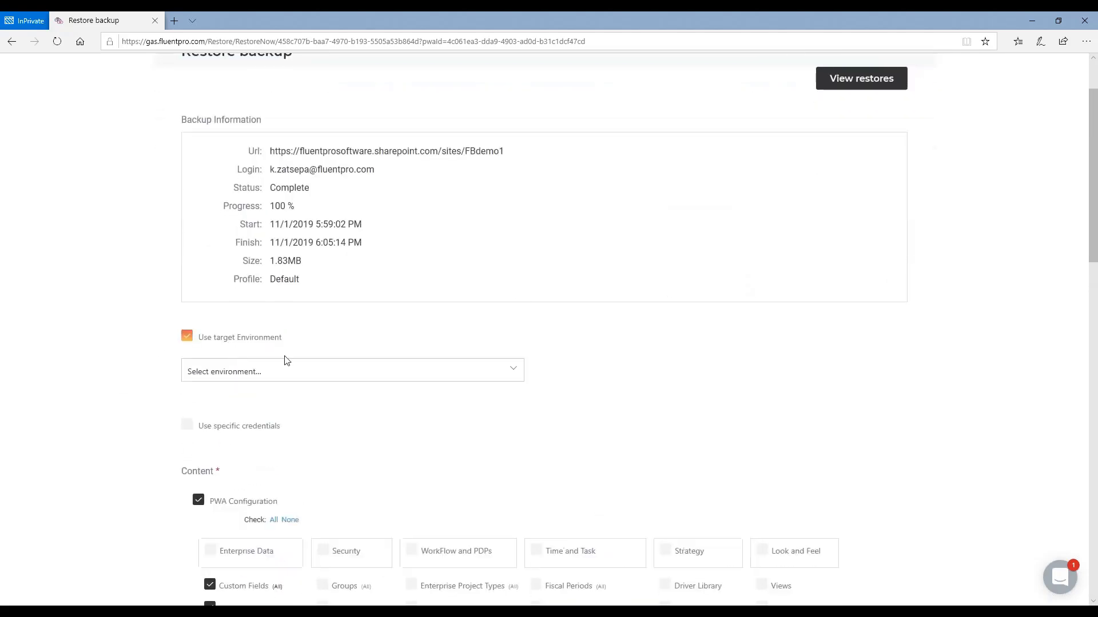
left_click(318, 374)
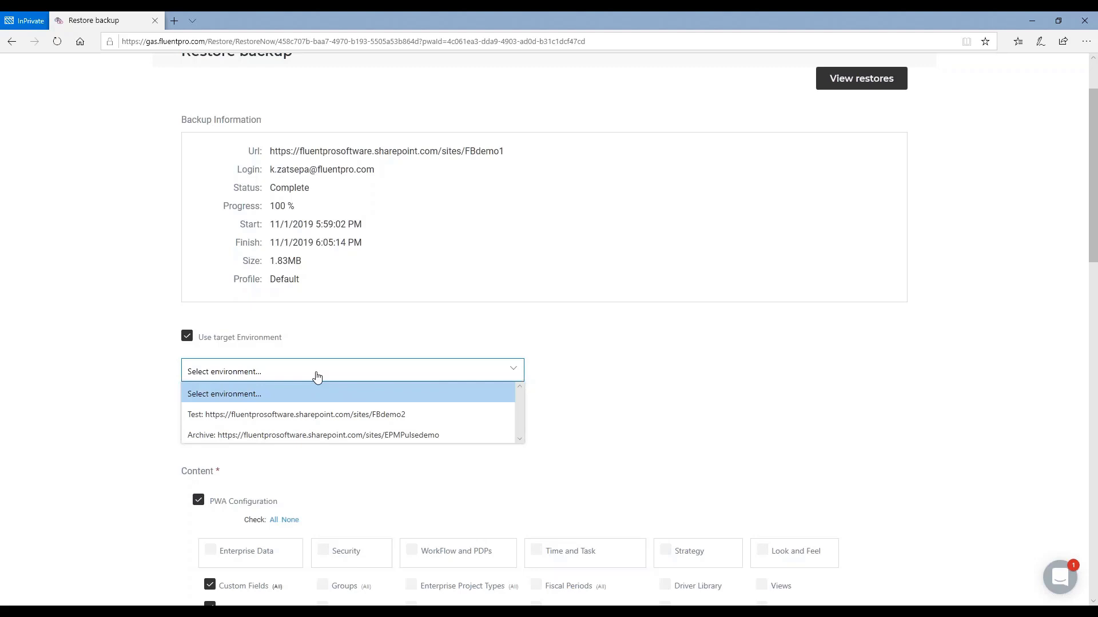
left_click(306, 415)
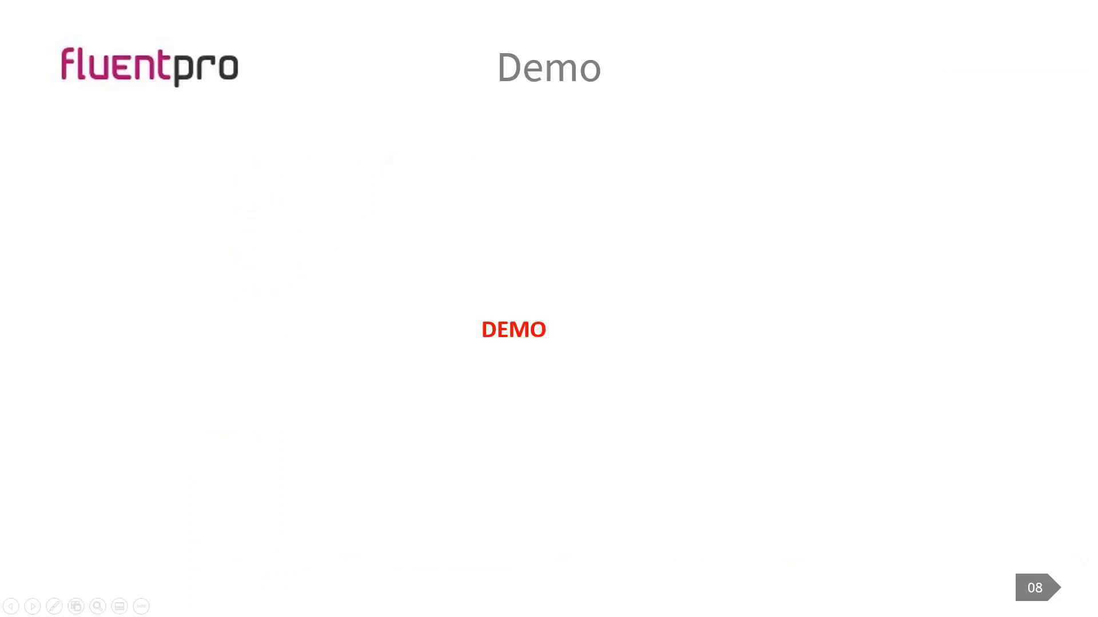
left_click(599, 382)
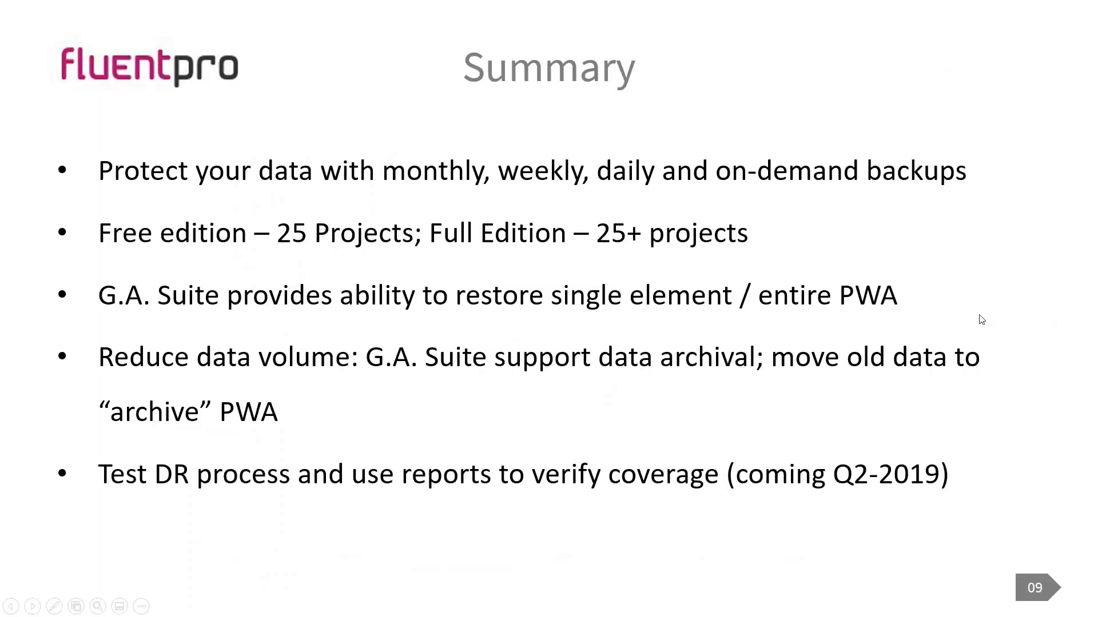